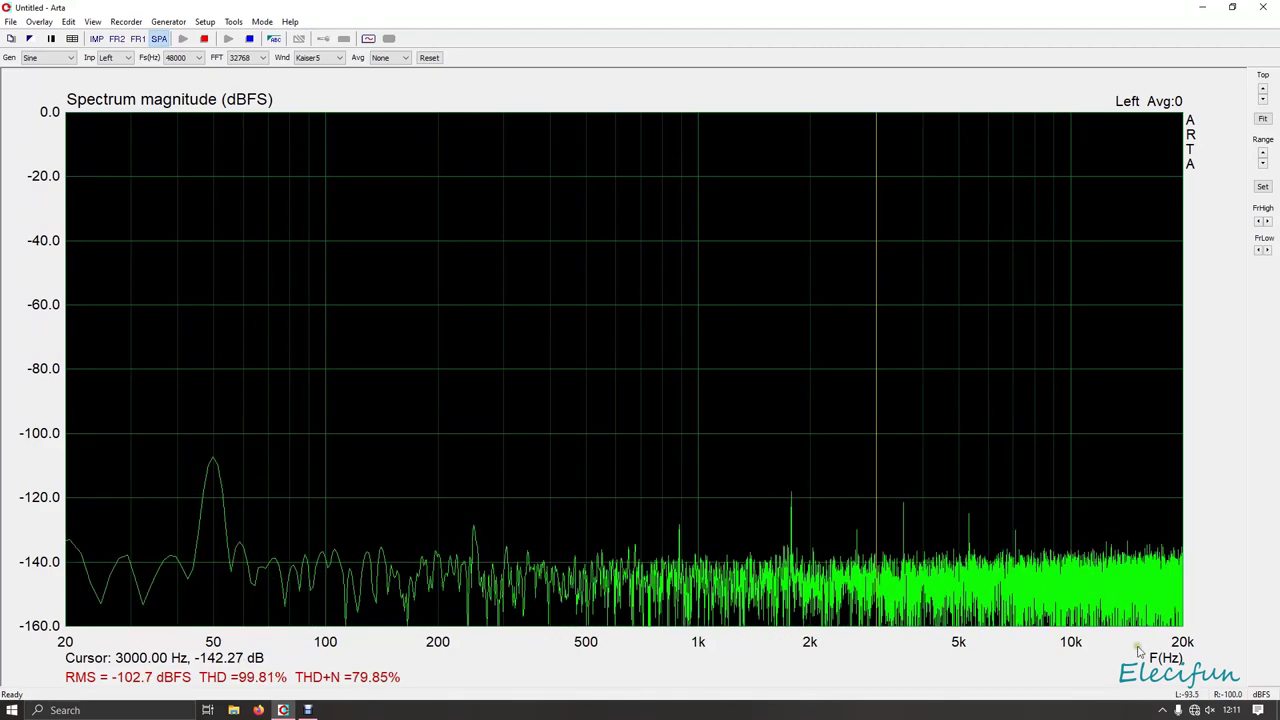
# Raise the Speakers volume from 0 to about 20 to let the 1 kHz tone through
pyautogui.click(1209, 710)
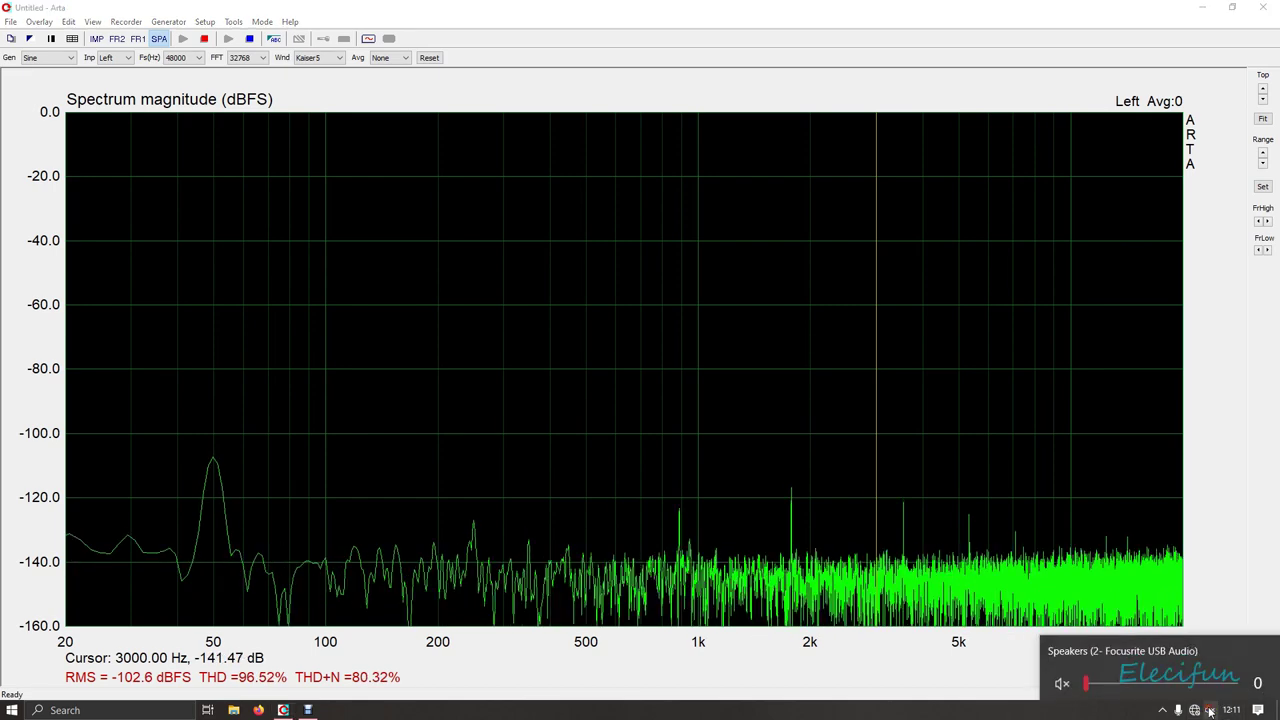
pyautogui.scroll(4, 1209, 710)
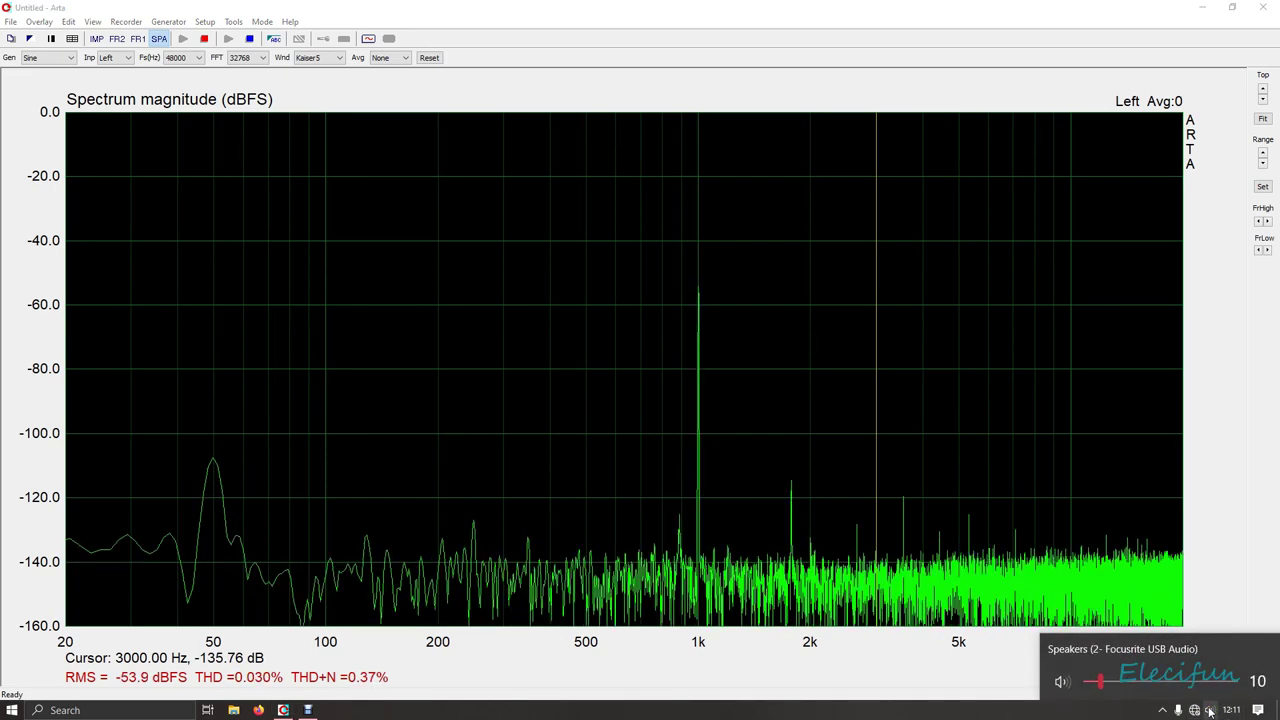
pyautogui.scroll(5, 1209, 710)
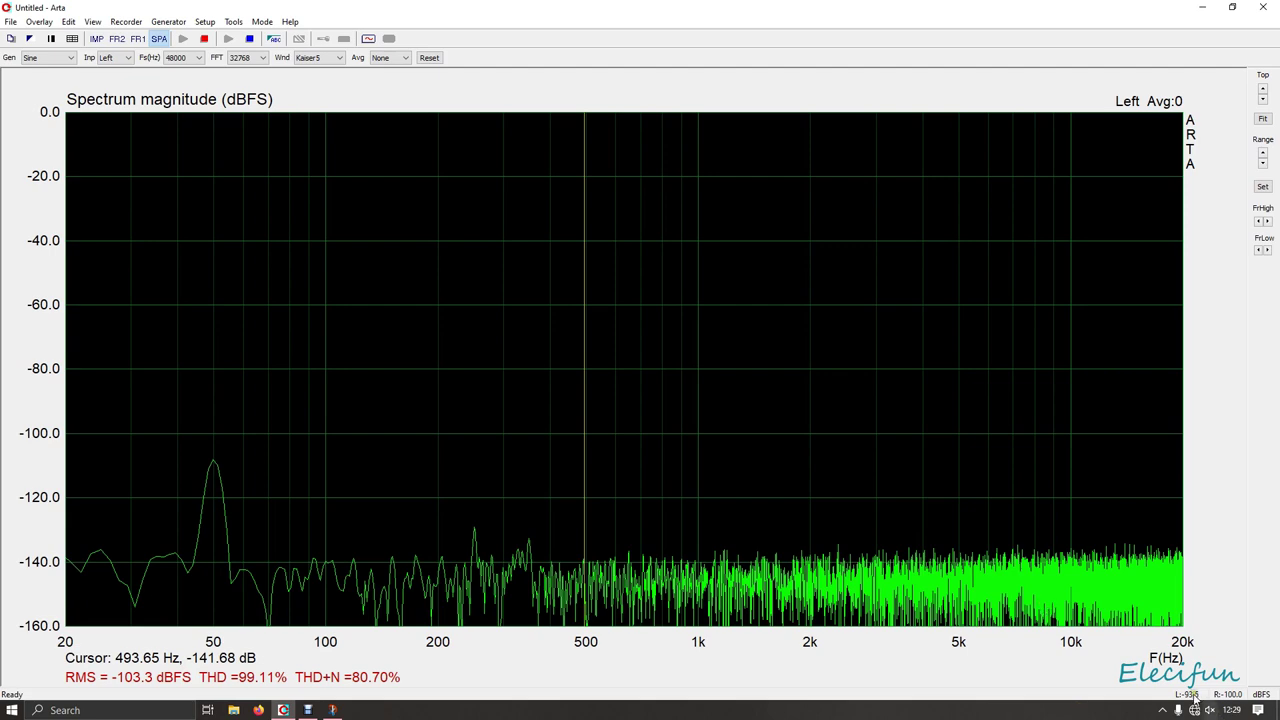
# Set the speaker volume to 34, then raise it through 48 to 62
pyautogui.click(1210, 710)
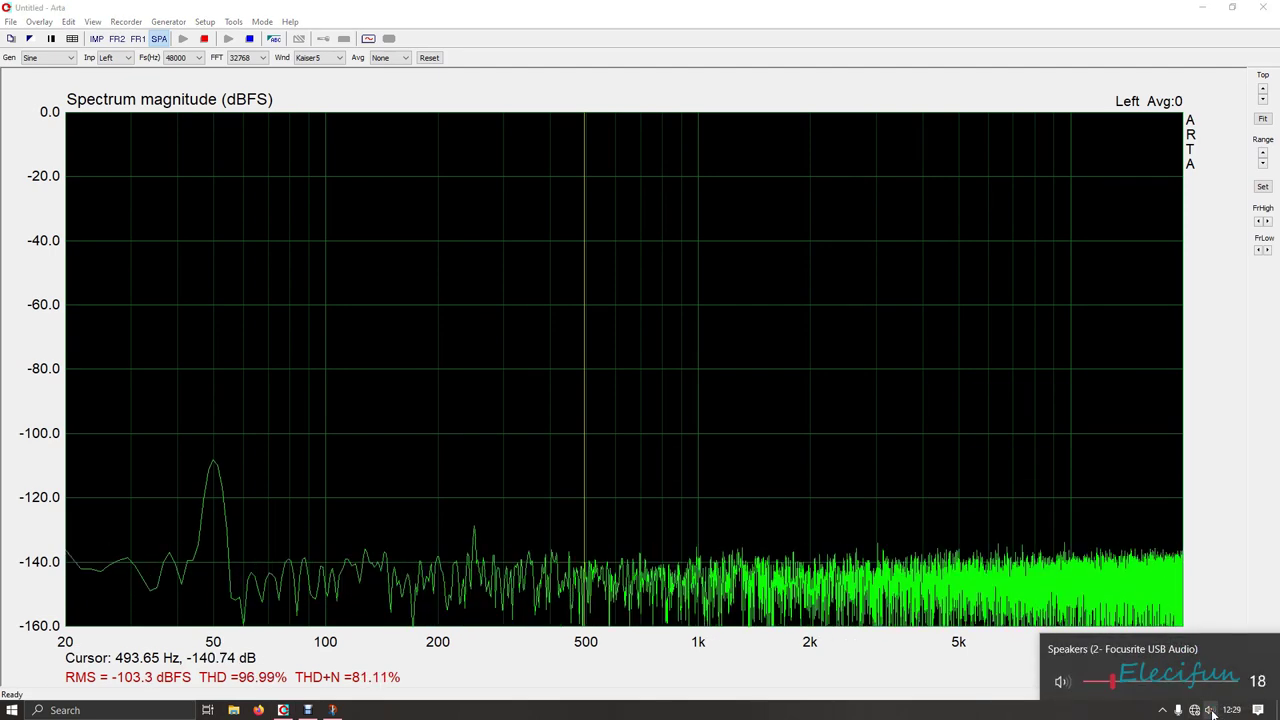
pyautogui.click(1135, 682)
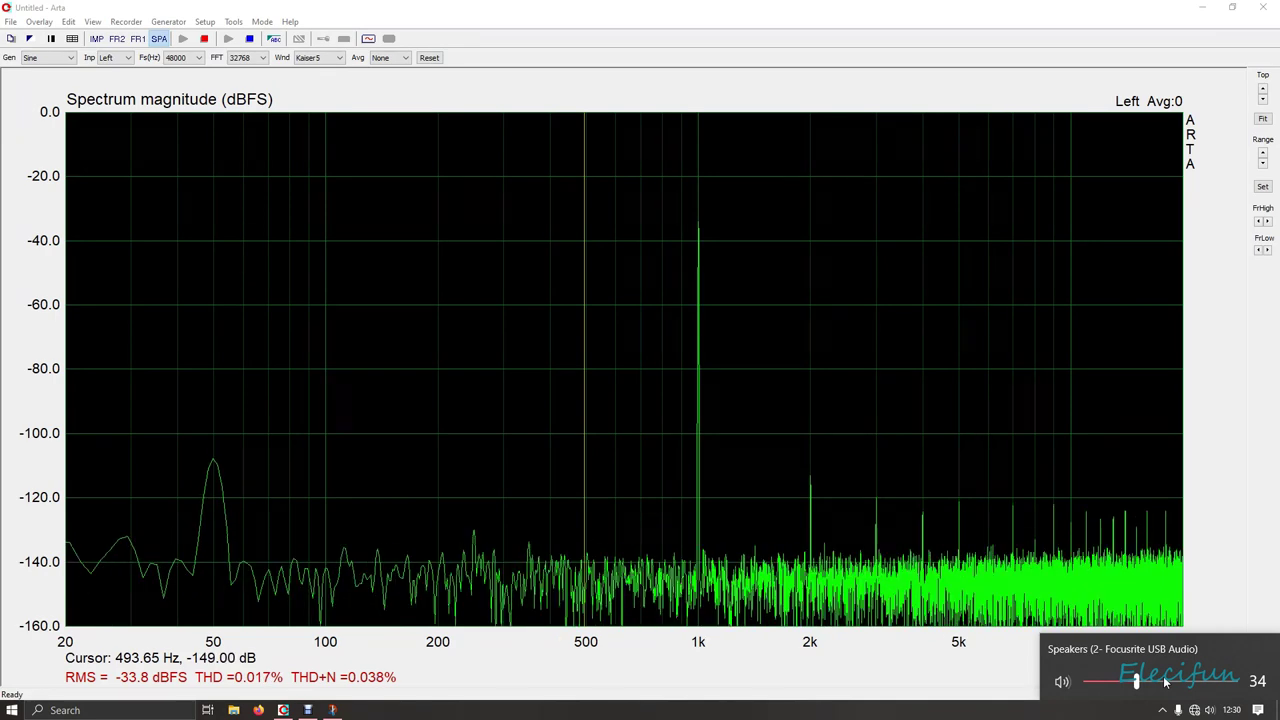
pyautogui.scroll(7, 1165, 682)
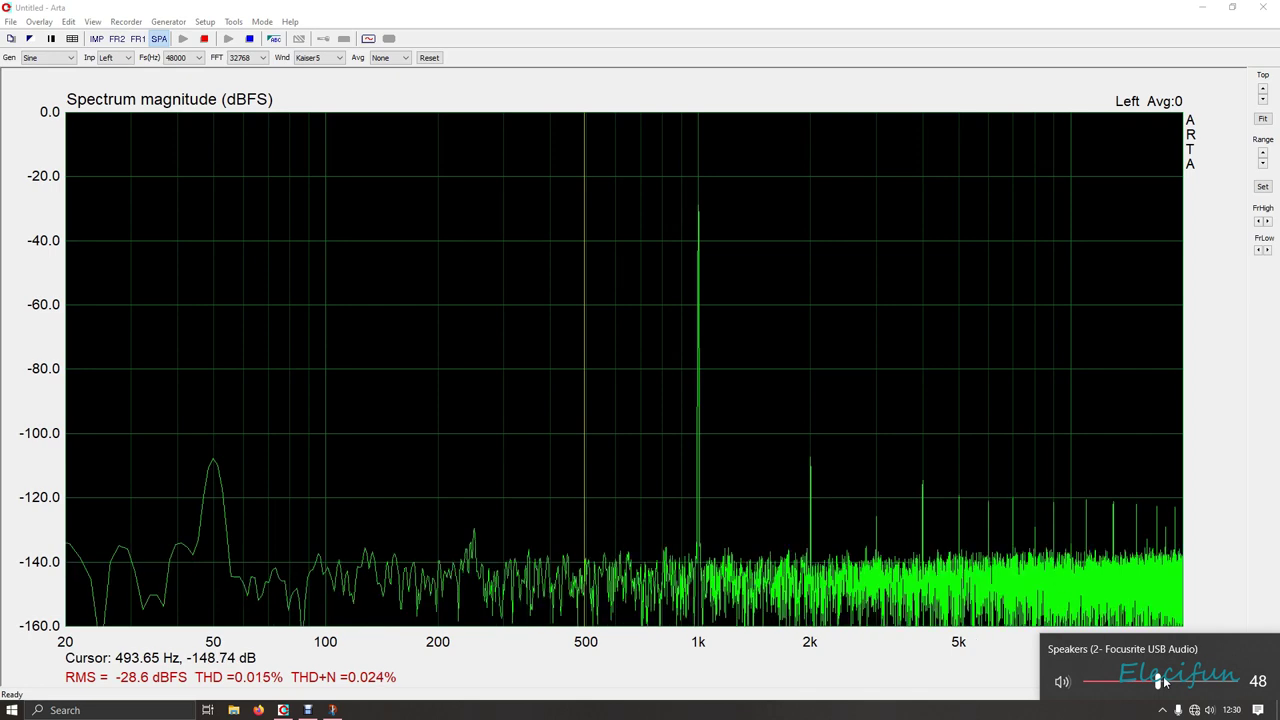
pyautogui.scroll(7, 1165, 682)
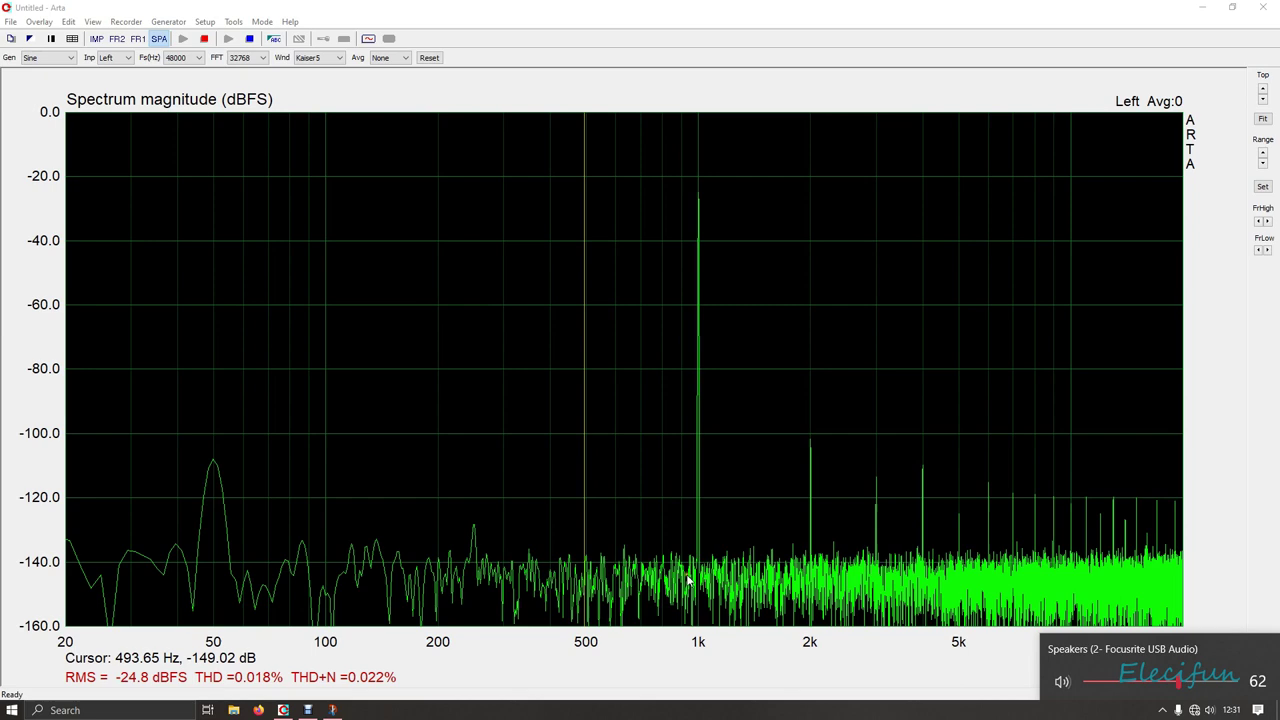
# Drop the speaker volume from 62 to 38, then adjust it to 44 and settle at 42
pyautogui.moveTo(1177, 682); pyautogui.dragTo(1118, 682)
pyautogui.scroll(3, 1118, 682)
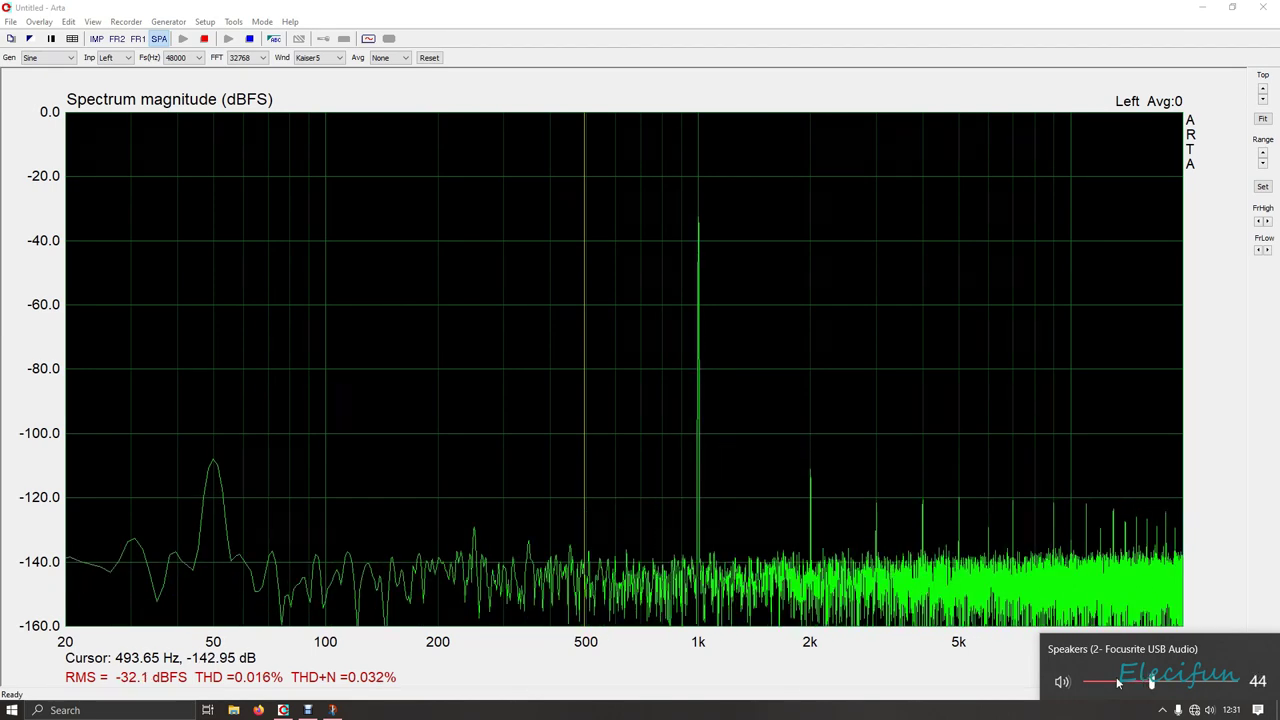
pyautogui.scroll(-1, 1118, 682)
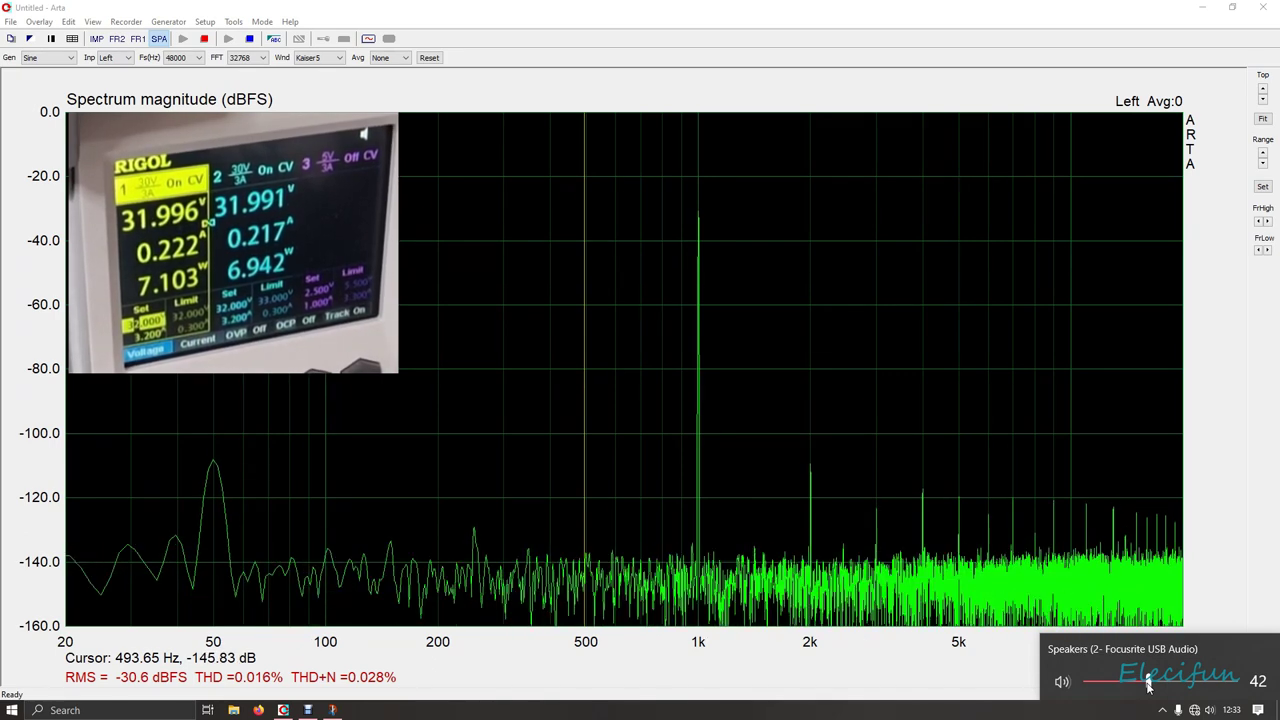
# Raise the speaker volume step by step to 86, then bring it back down to 80
pyautogui.scroll(4, 1149, 685)
pyautogui.scroll(6, 1149, 685)
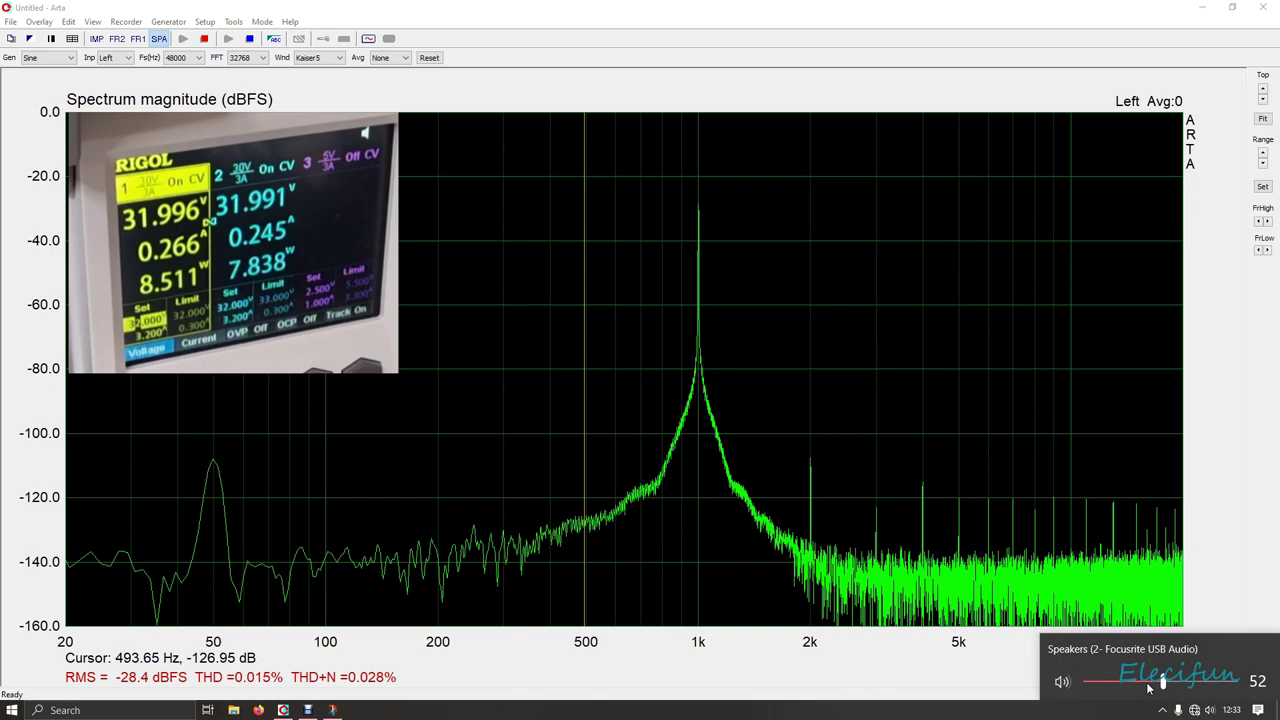
pyautogui.scroll(5, 1149, 685)
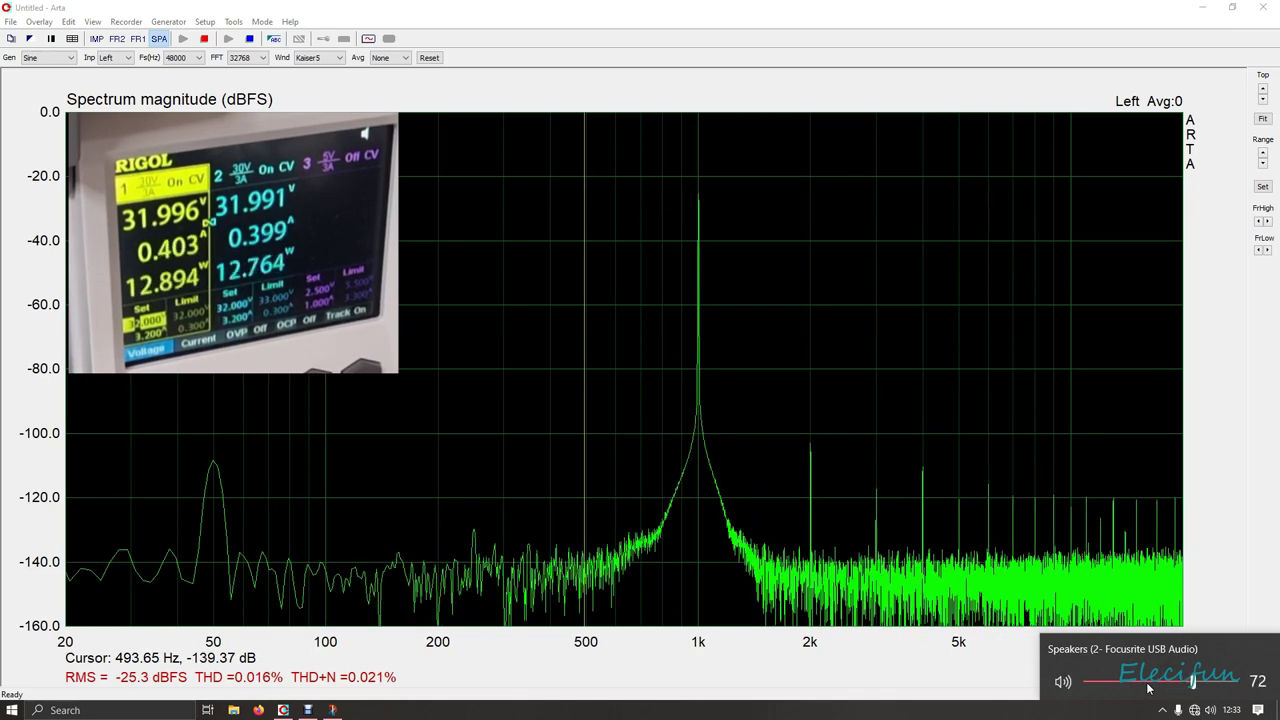
pyautogui.scroll(2, 1149, 685)
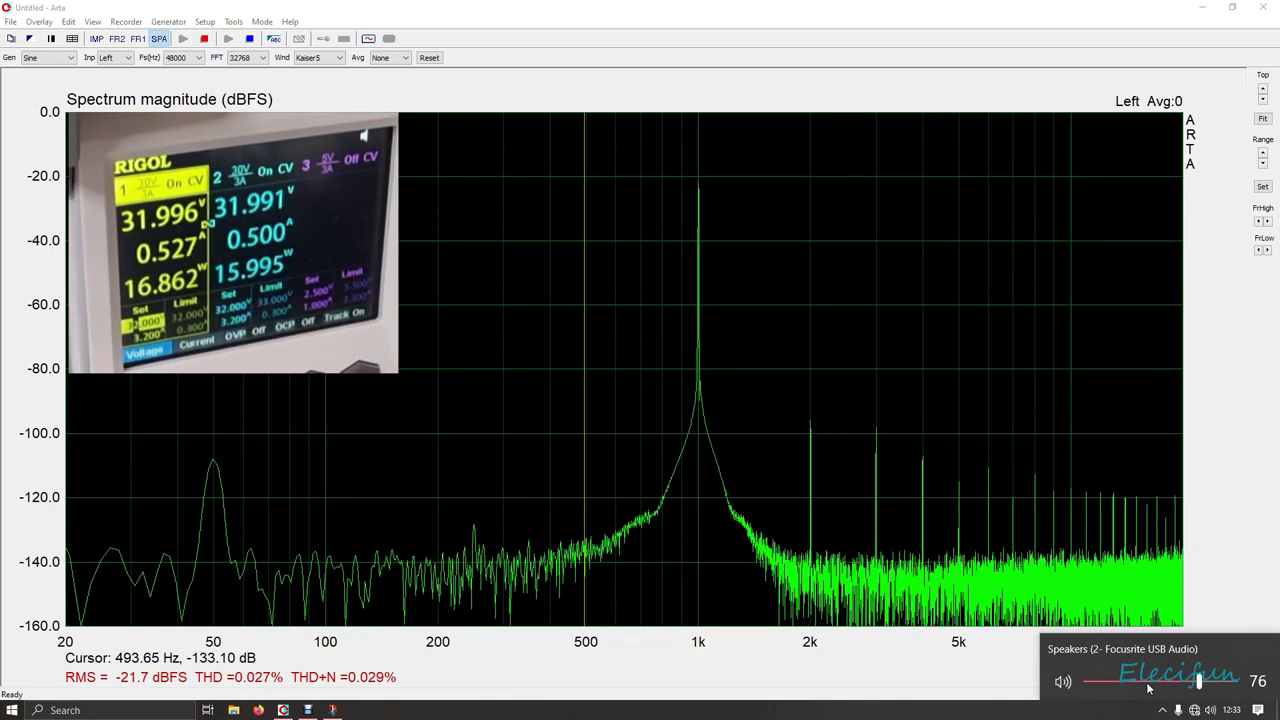
pyautogui.scroll(1, 1149, 687)
pyautogui.scroll(2, 1149, 687)
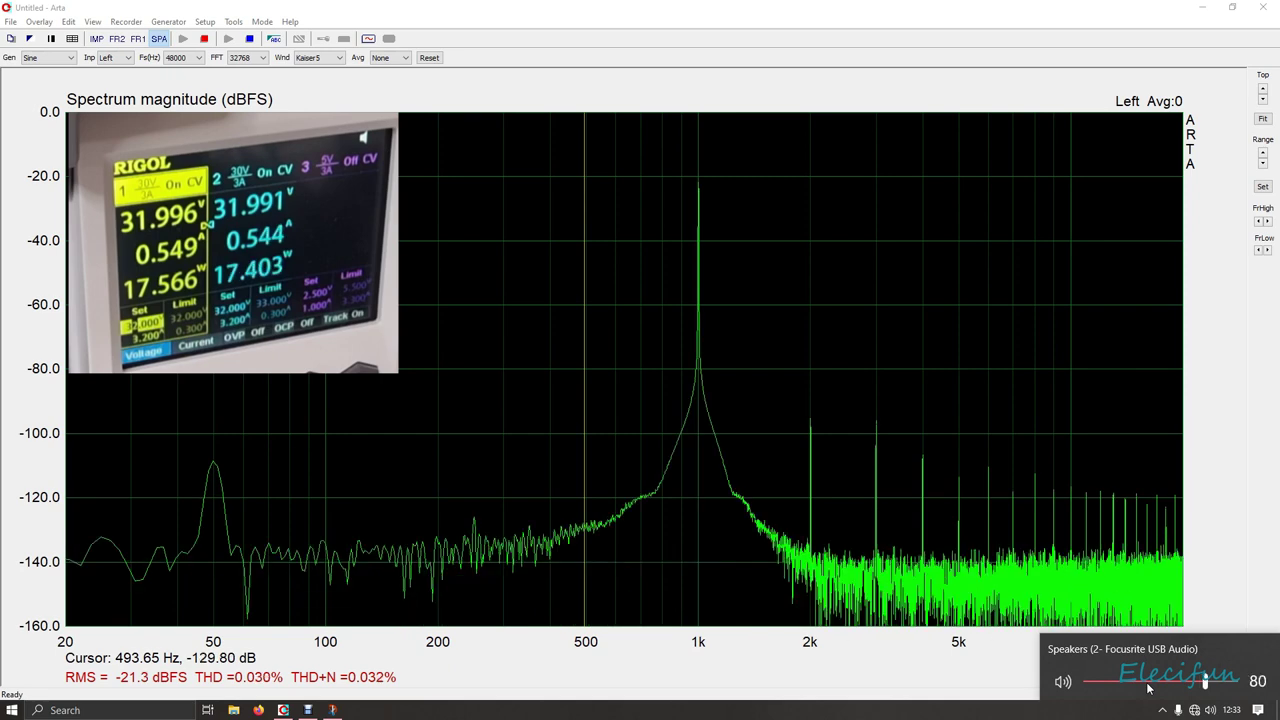
pyautogui.scroll(1, 1149, 687)
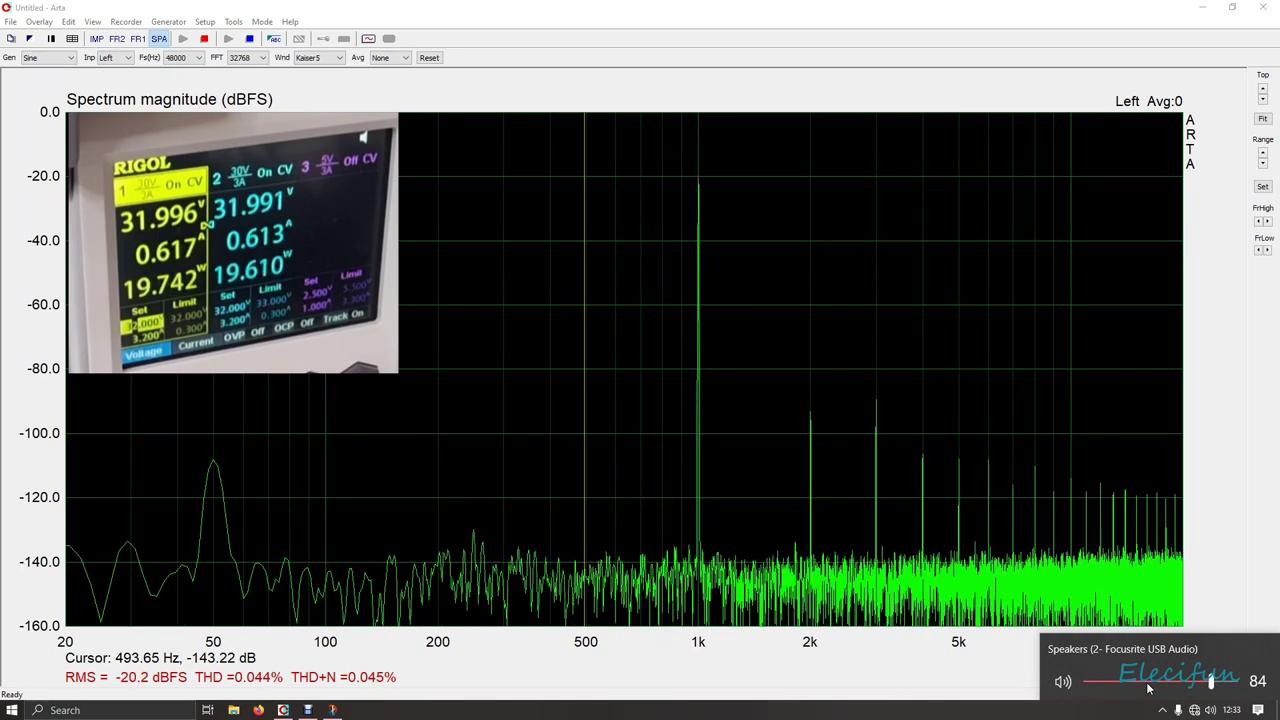
pyautogui.scroll(1, 1149, 687)
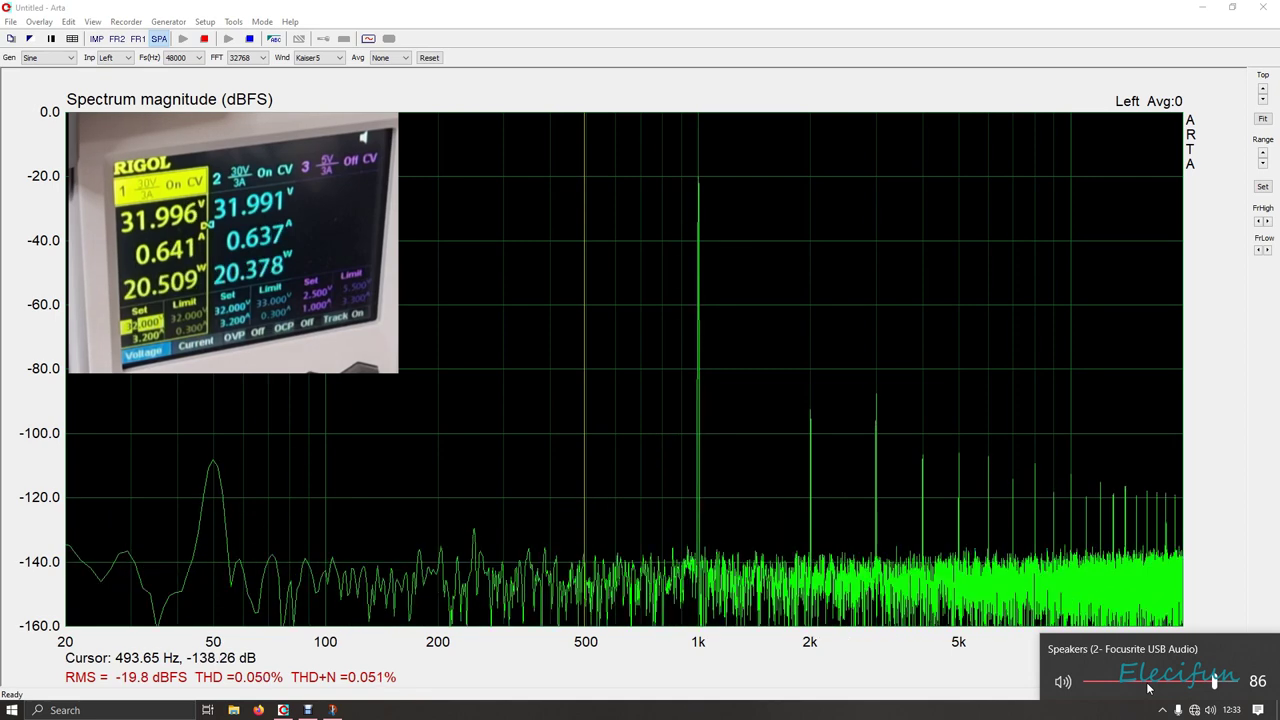
pyautogui.scroll(-1, 1149, 687)
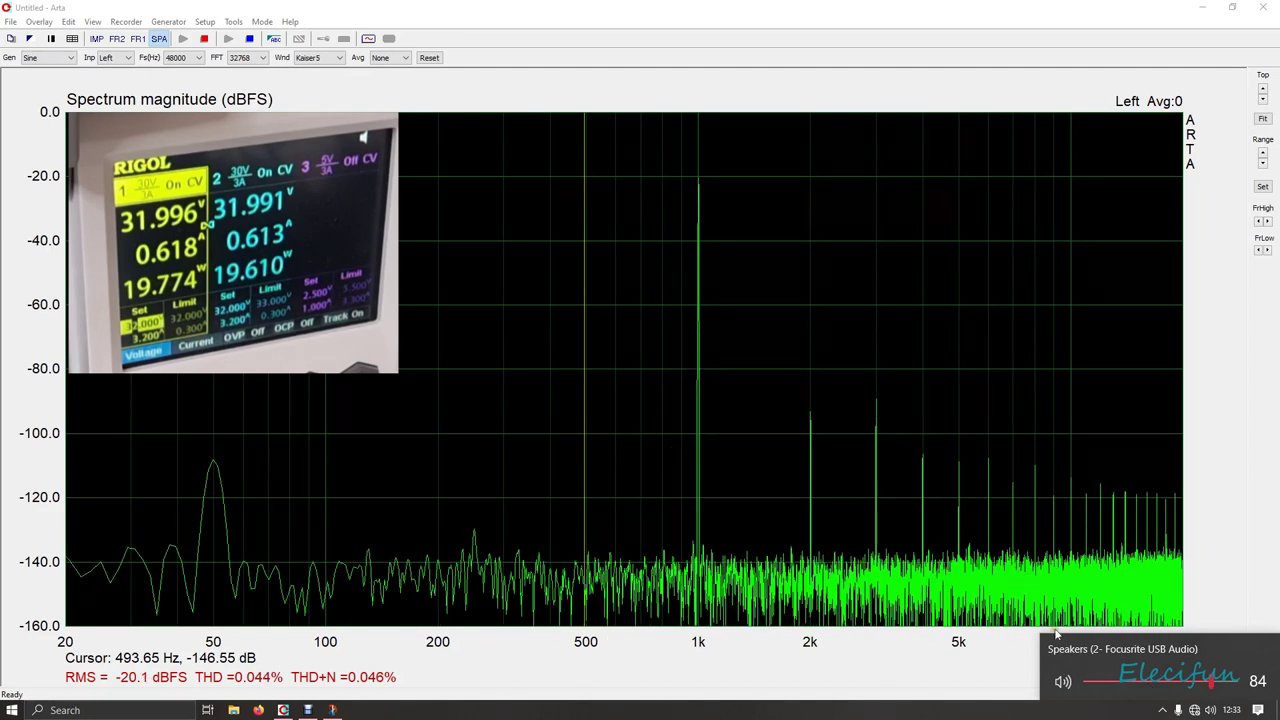
pyautogui.scroll(-1, 1124, 683)
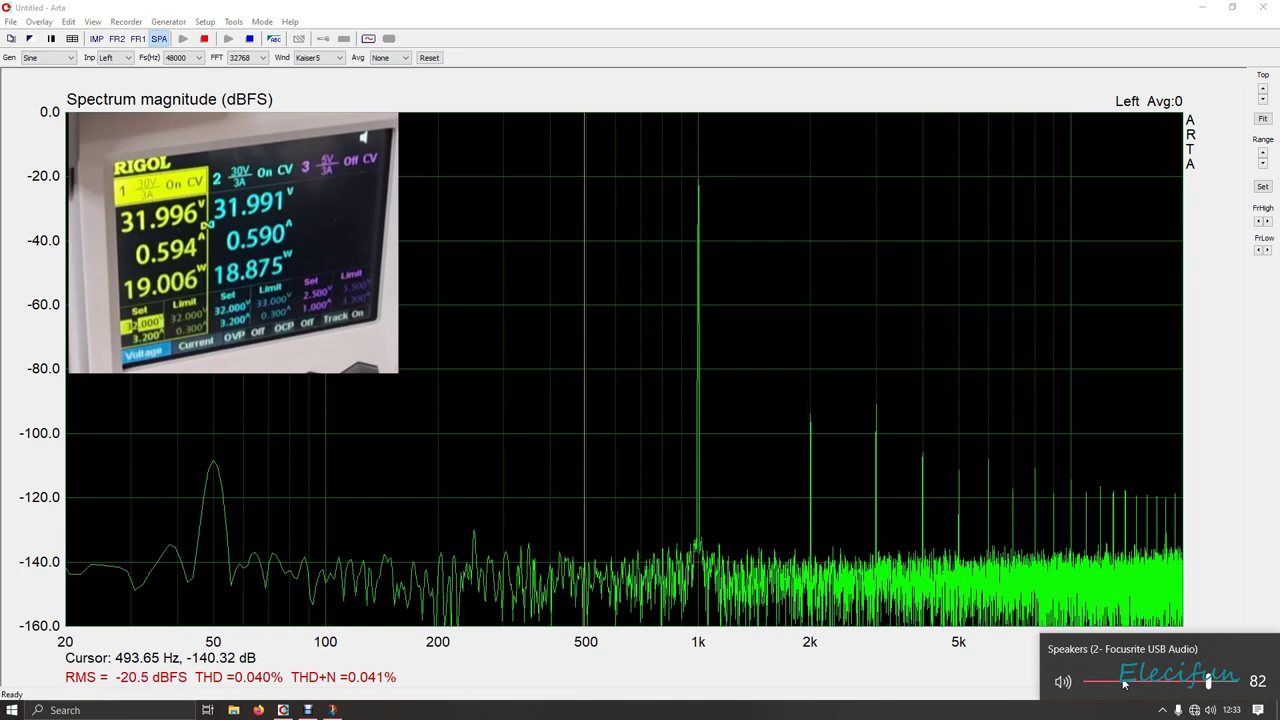
pyautogui.scroll(-1, 1124, 683)
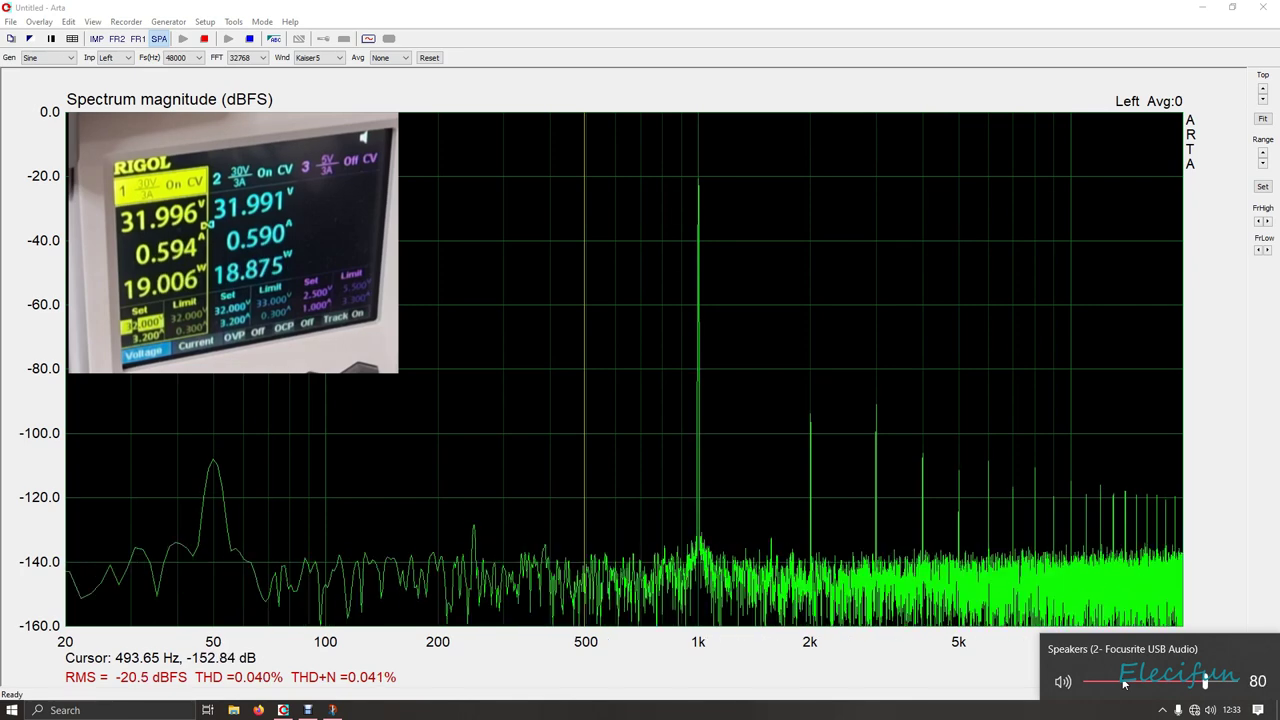
# Nudge the speaker volume from 80 down to 78 and read THD 0.032%, THD+N 0.033%
pyautogui.scroll(-1, 1124, 683)
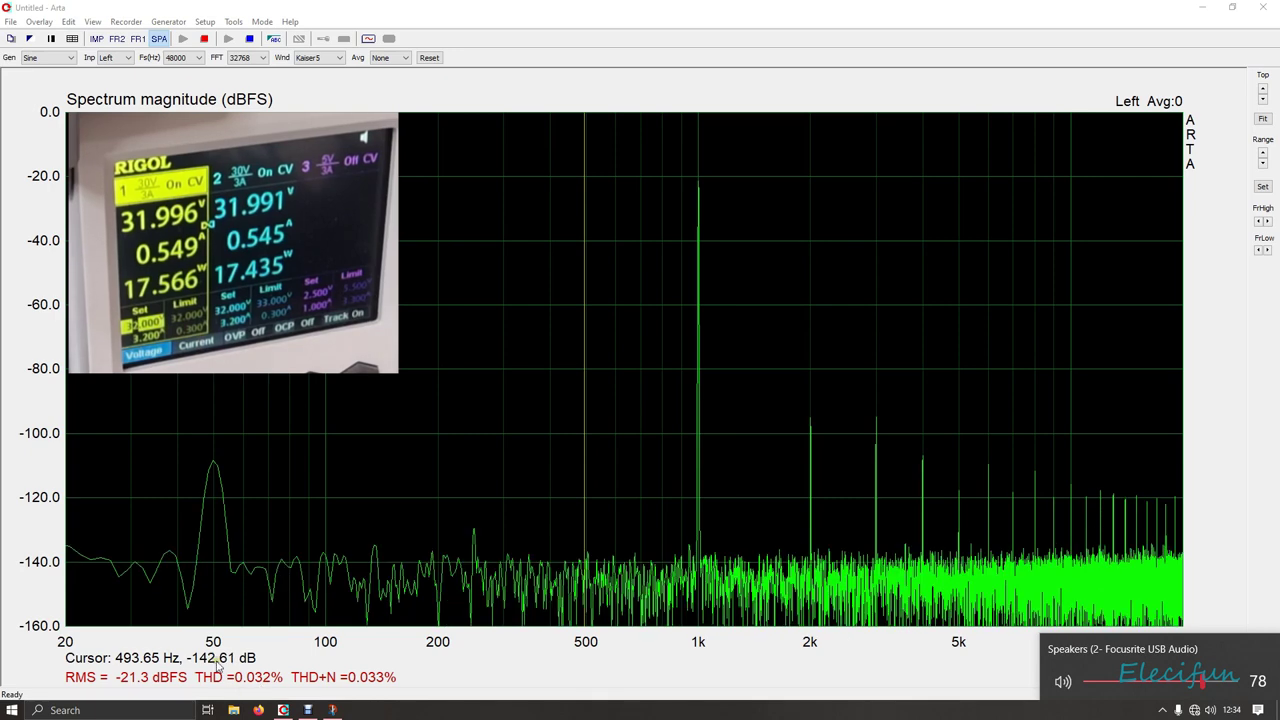
# Stop ARTA's live spectrum measurement and display the saved frequency response screenshot in Snip & Sketch
pyautogui.moveTo(310, 710)
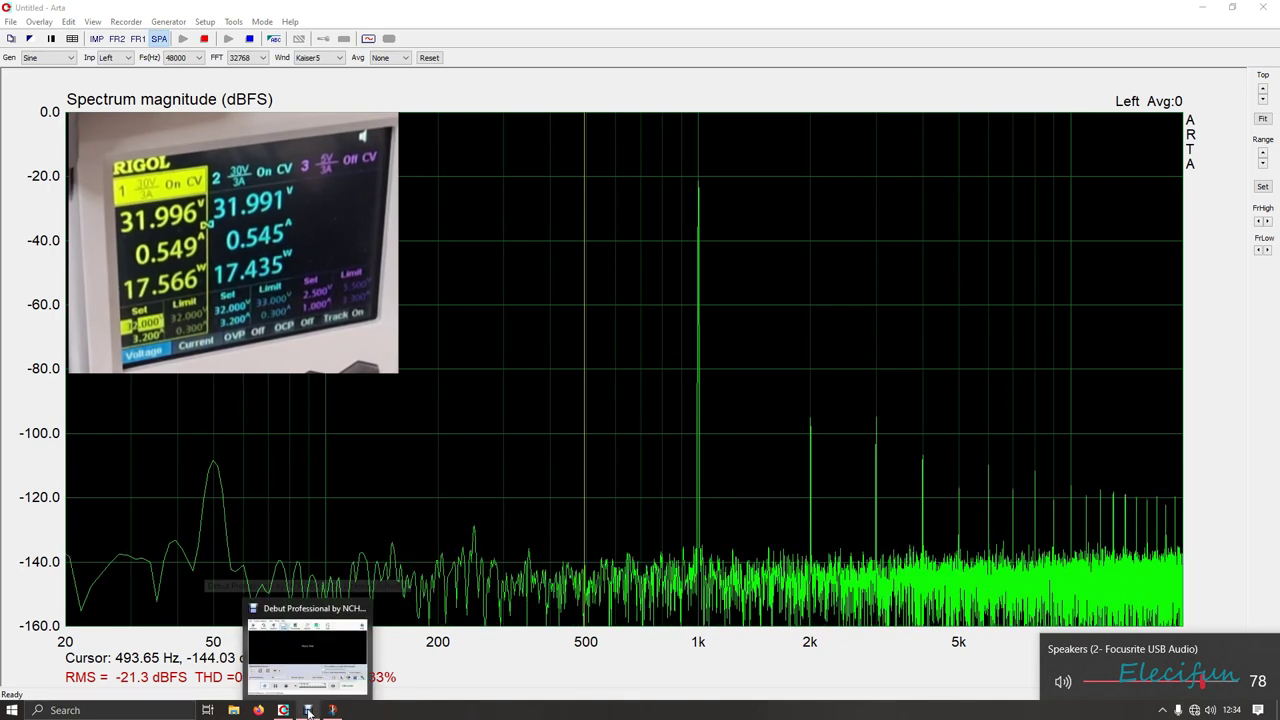
pyautogui.click(333, 710)
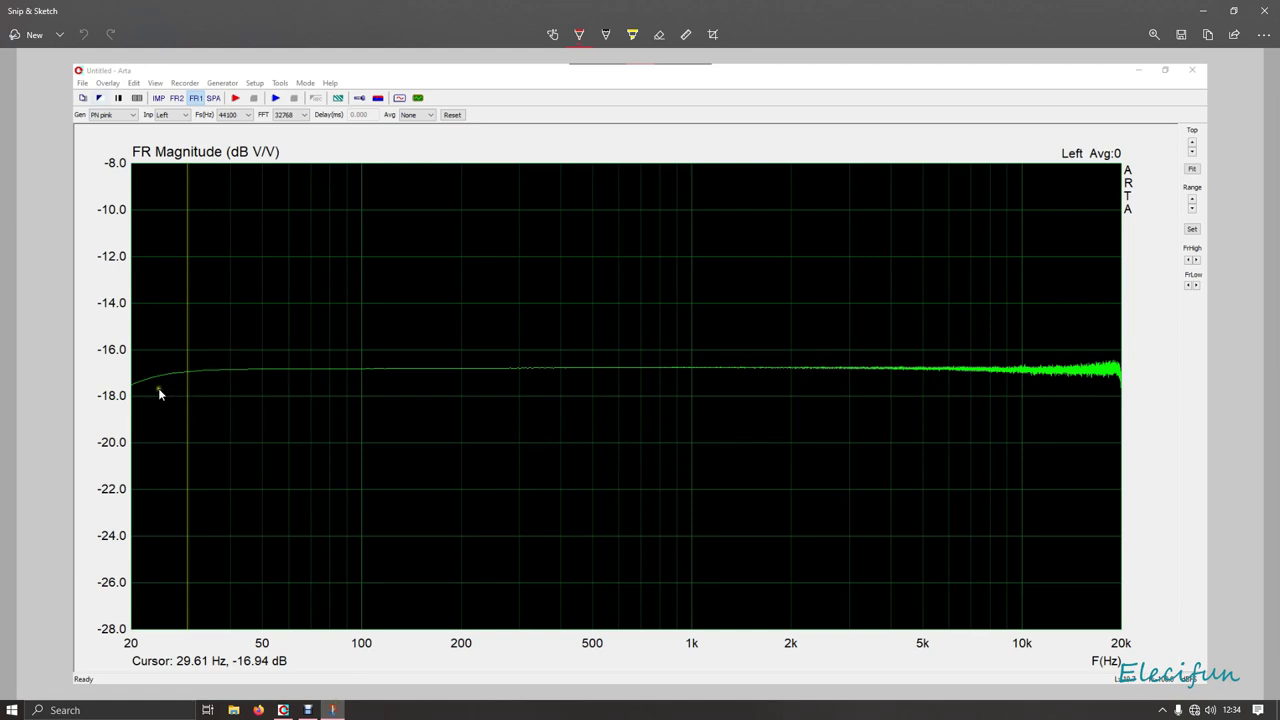
pyautogui.click(283, 710)
pyautogui.click(203, 40)
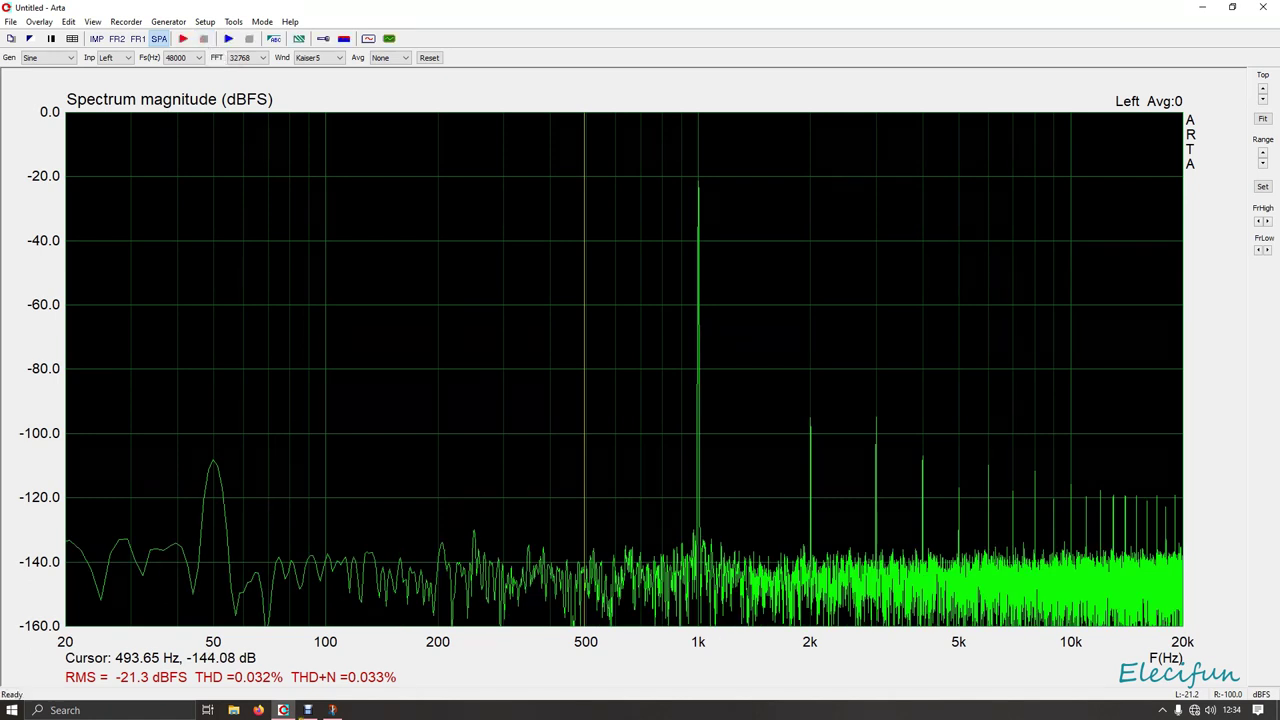
pyautogui.click(331, 710)
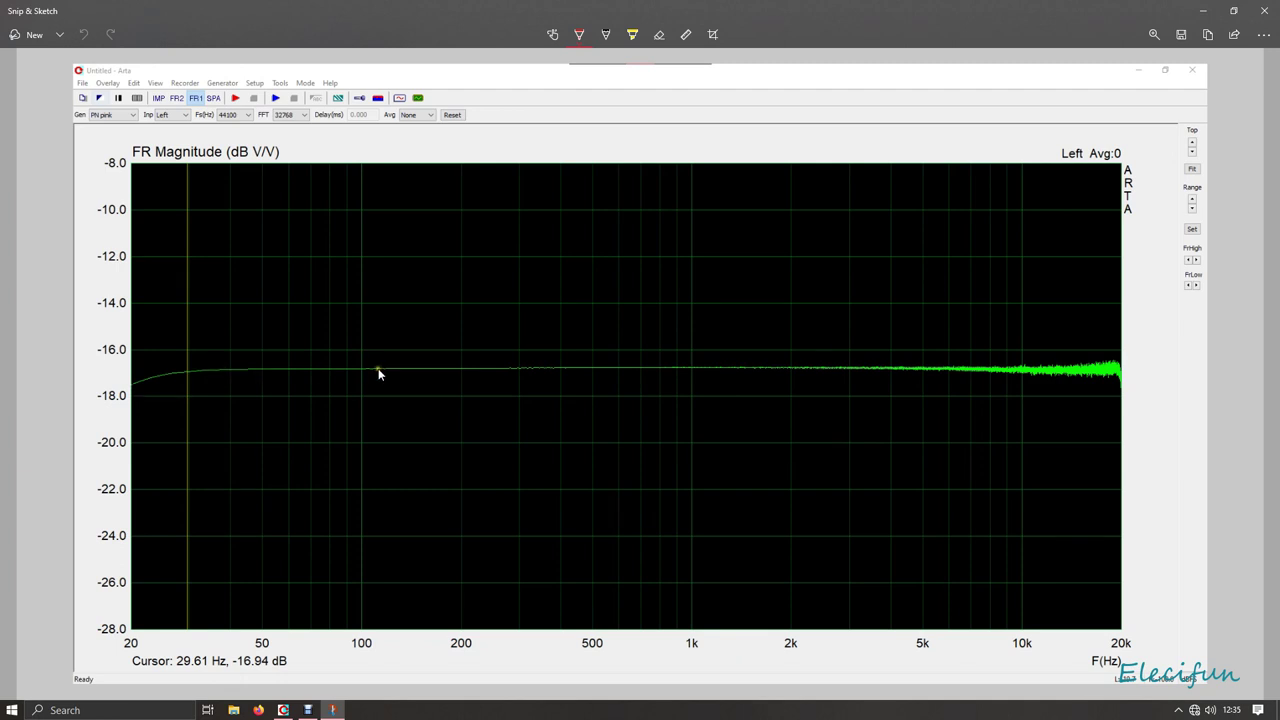
# Hide the screenshot and record a new FR1 frequency response of the amplifier
pyautogui.click(1203, 10)
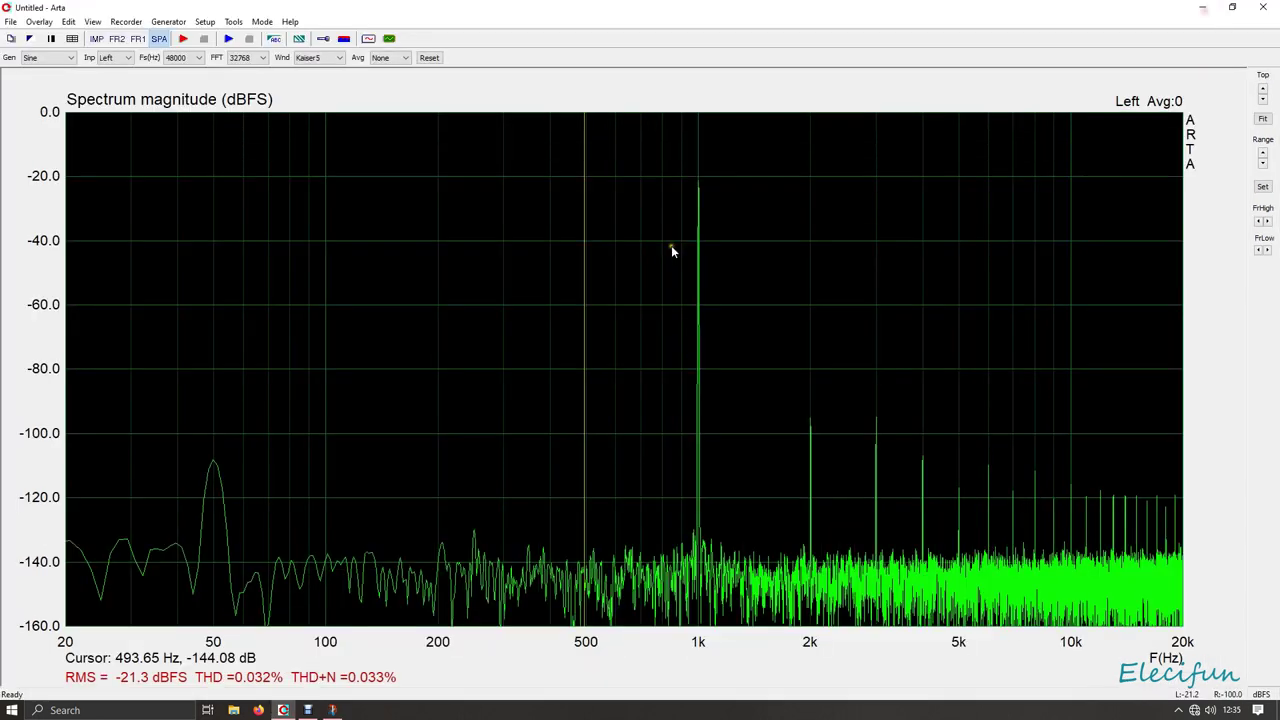
pyautogui.click(138, 38)
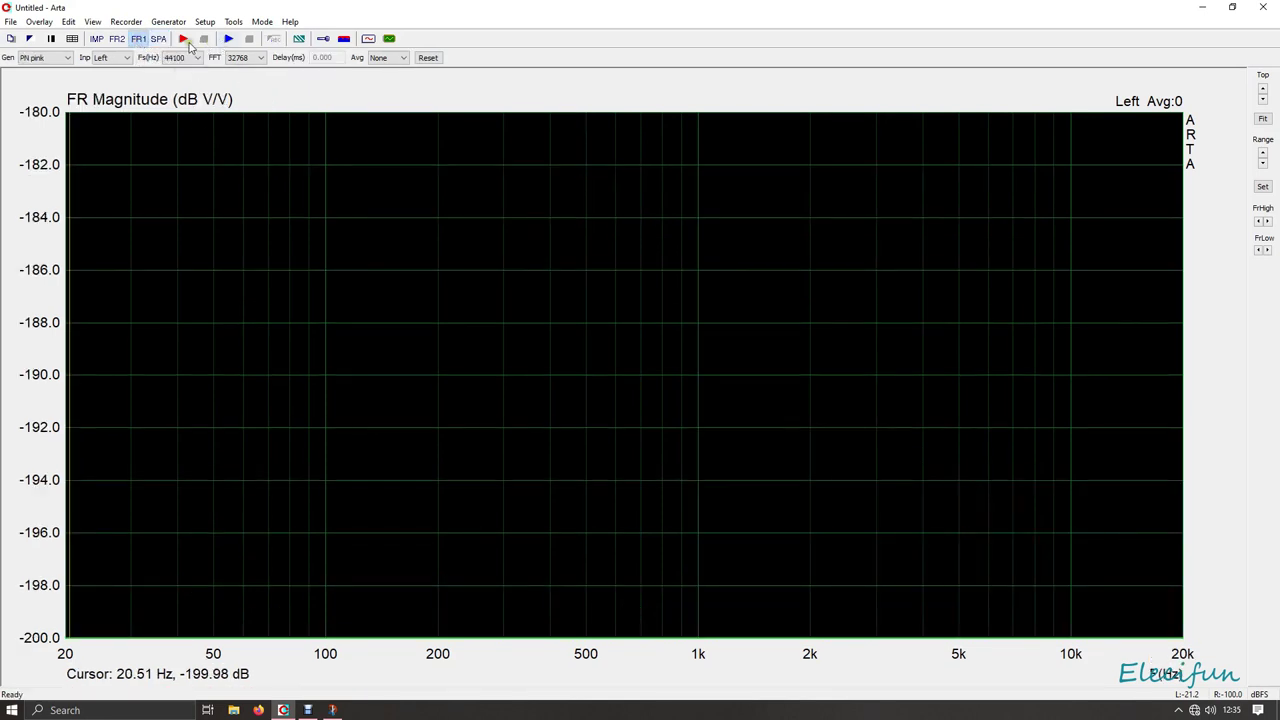
pyautogui.click(184, 38)
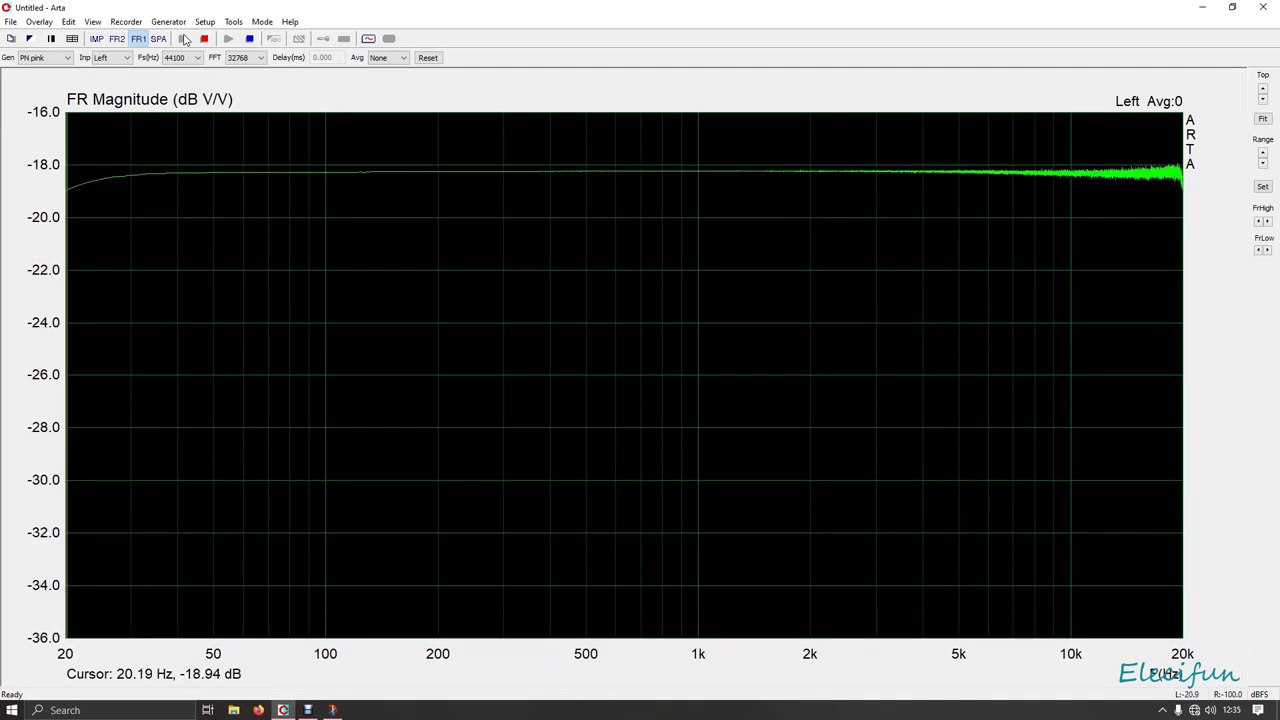
pyautogui.click(204, 39)
# Read the response level at 30, 100, 50, 38, 32, 30 Hz and near 21.53 Hz
pyautogui.click(129, 173)
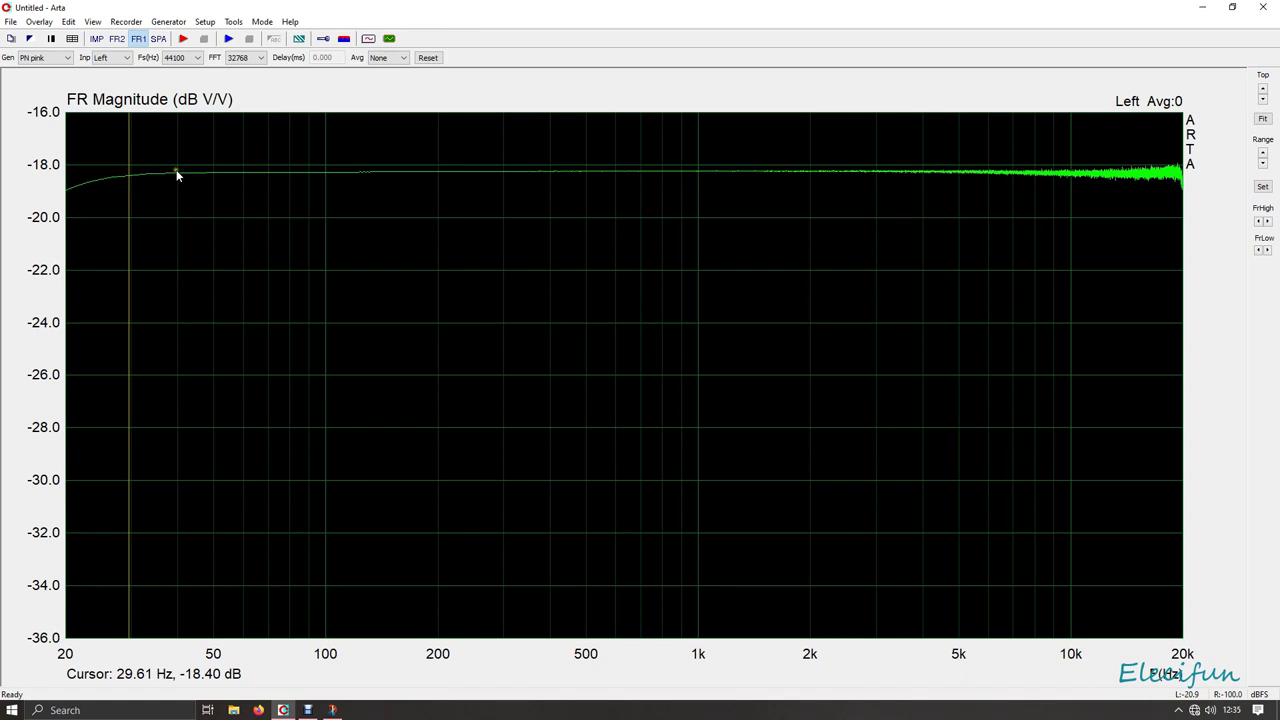
pyautogui.click(325, 176)
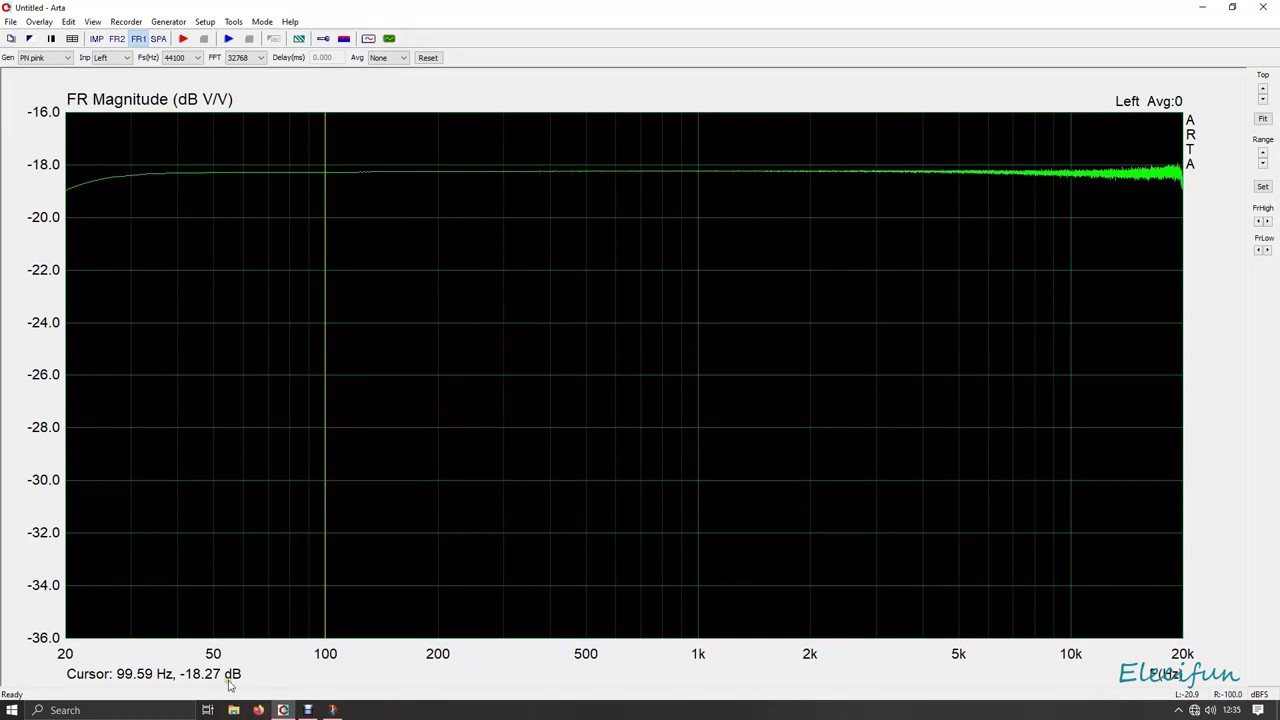
pyautogui.click(213, 185)
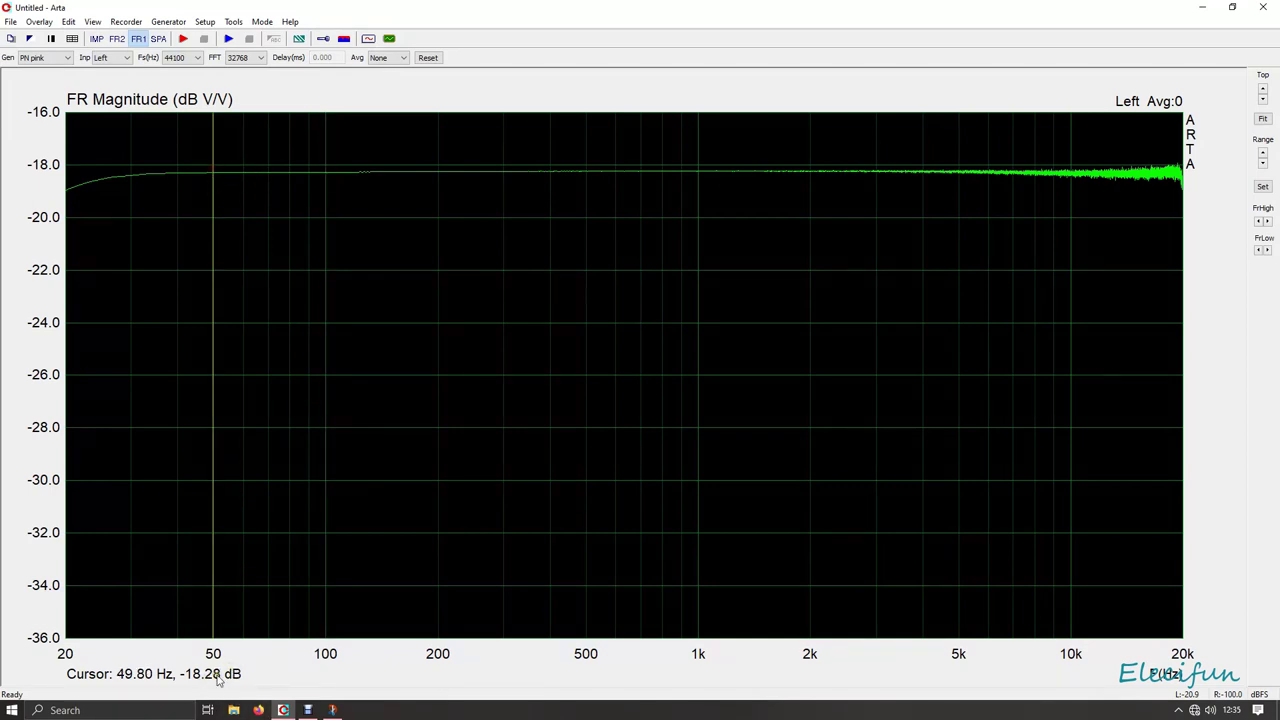
pyautogui.click(168, 175)
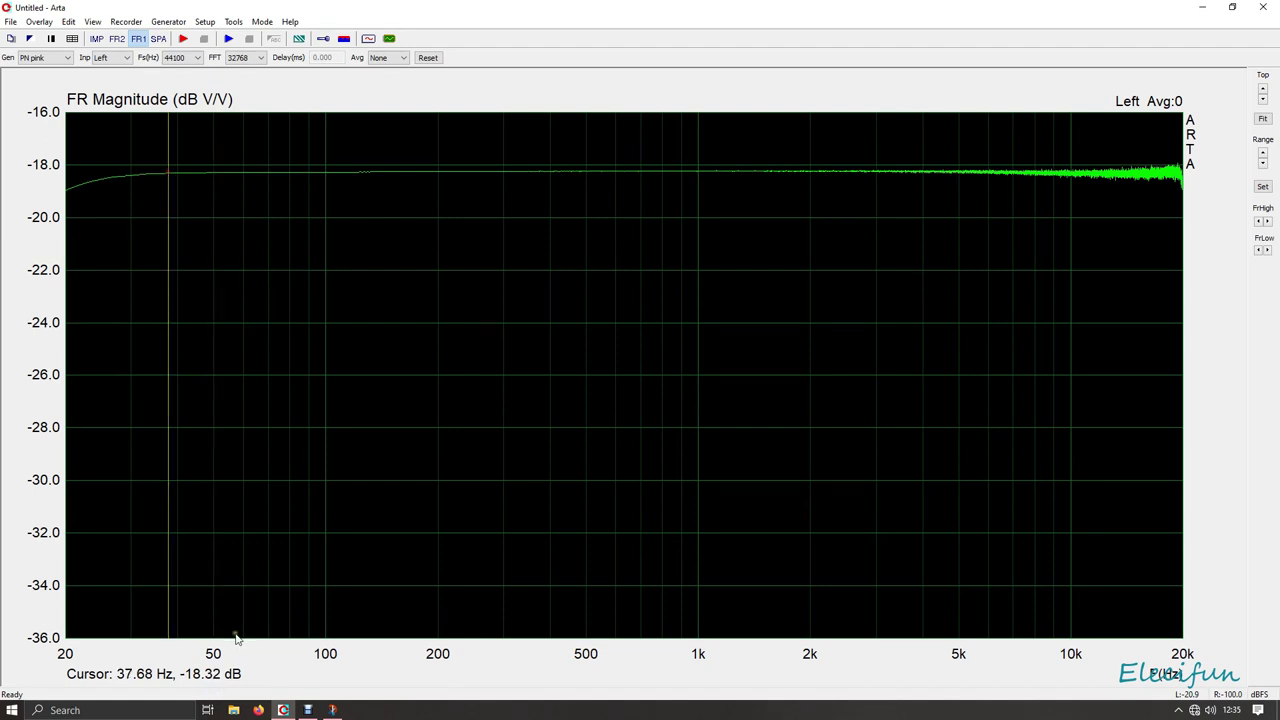
pyautogui.click(142, 176)
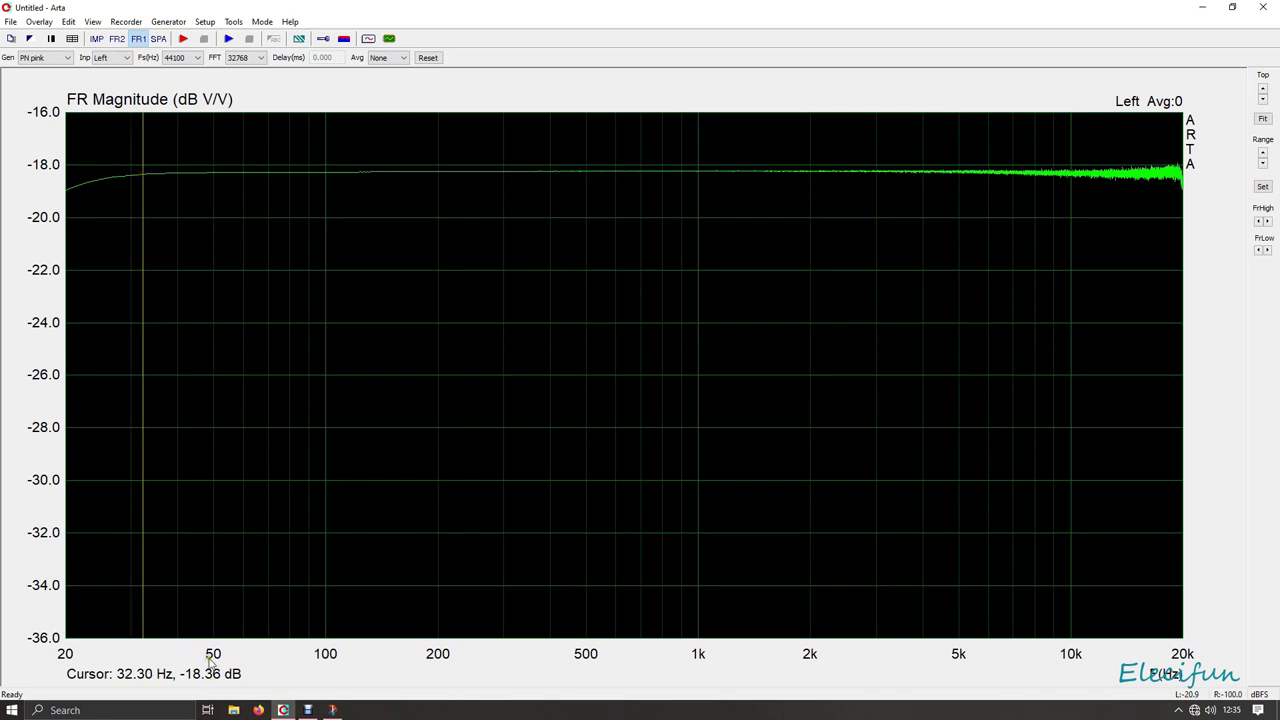
pyautogui.click(127, 178)
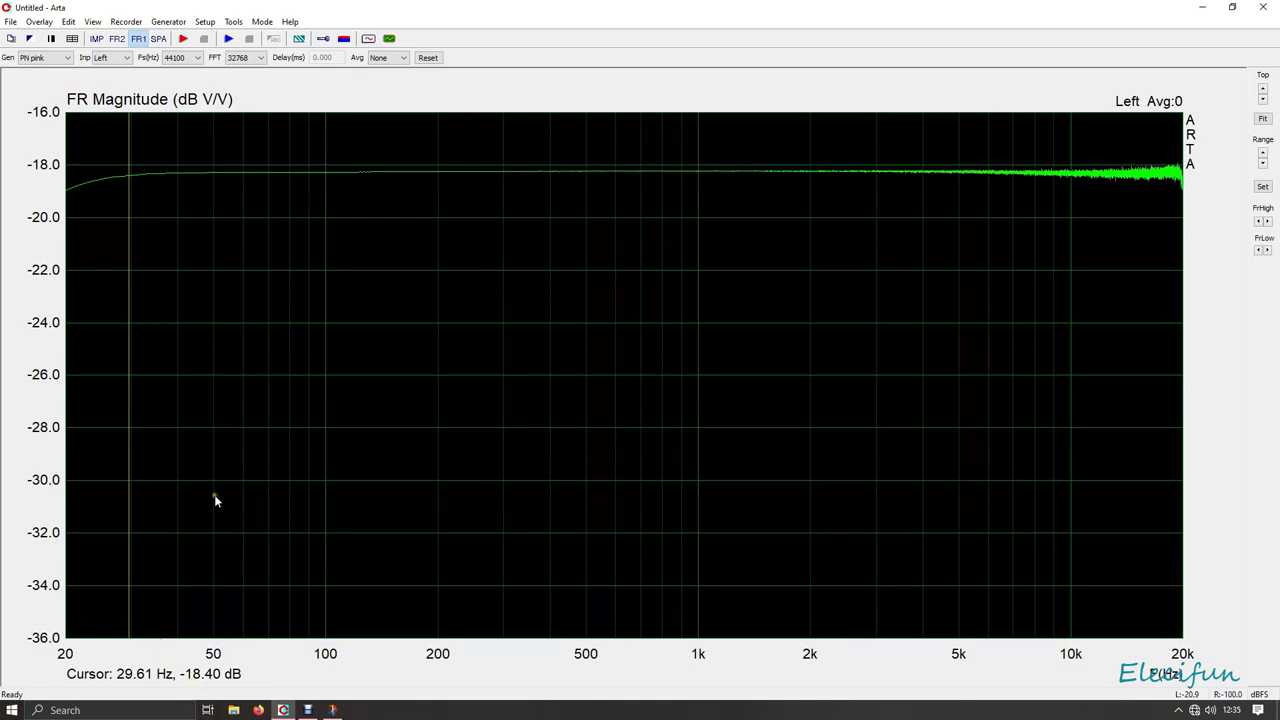
pyautogui.click(78, 183)
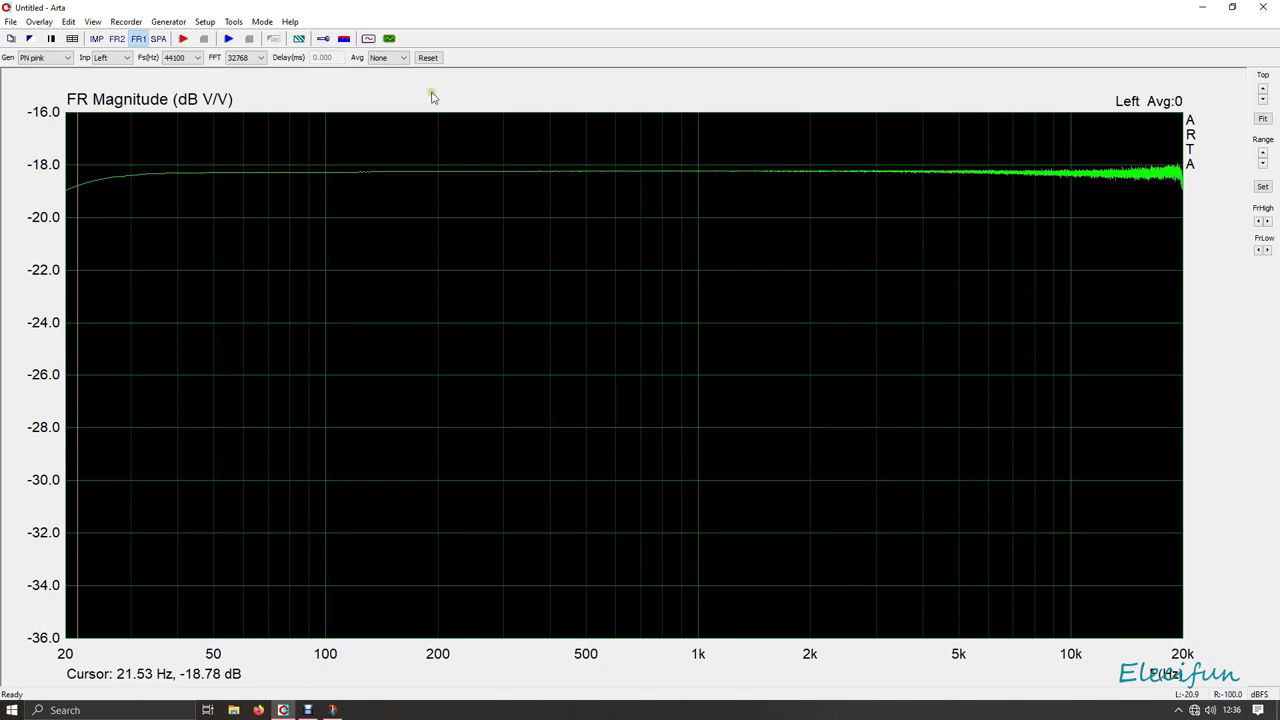
# Switch ARTA to SPA spectrum mode and raise the plot's top to 0 dB
pyautogui.click(158, 38)
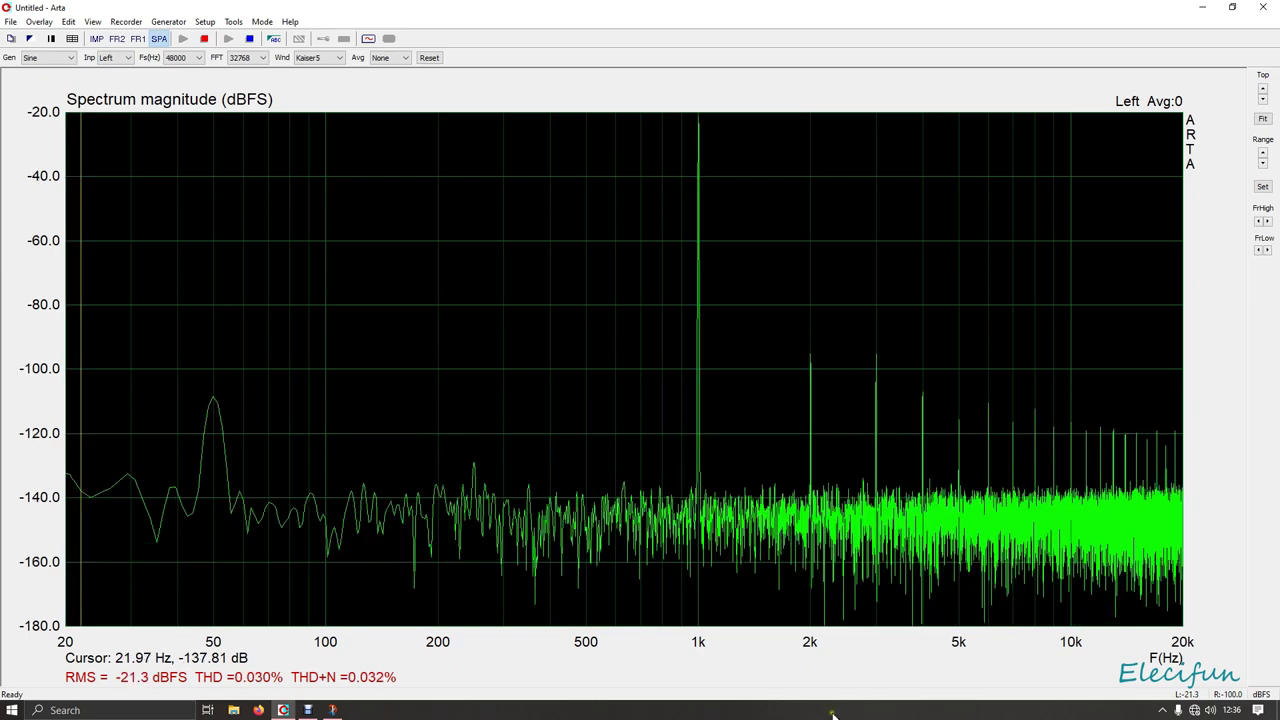
pyautogui.click(1263, 88)
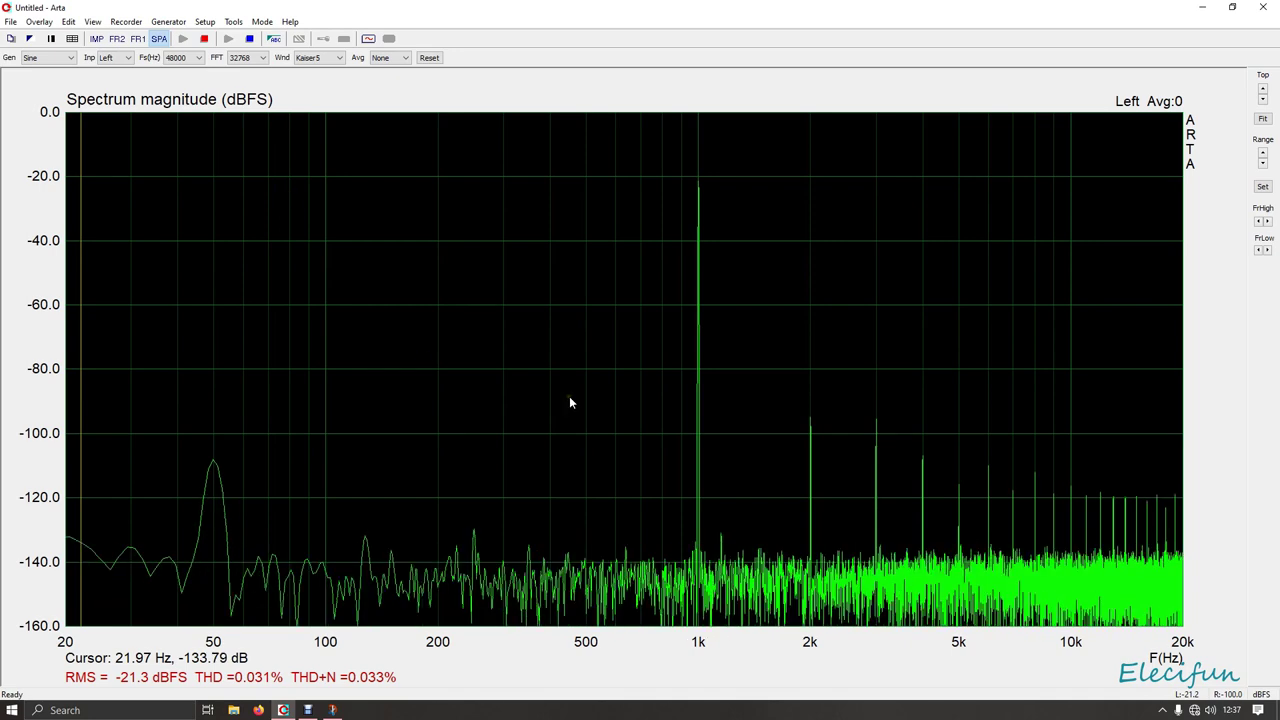
# Raise the output volume to 100, then lower it to 74 and 40, comparing THD
pyautogui.click(1211, 710)
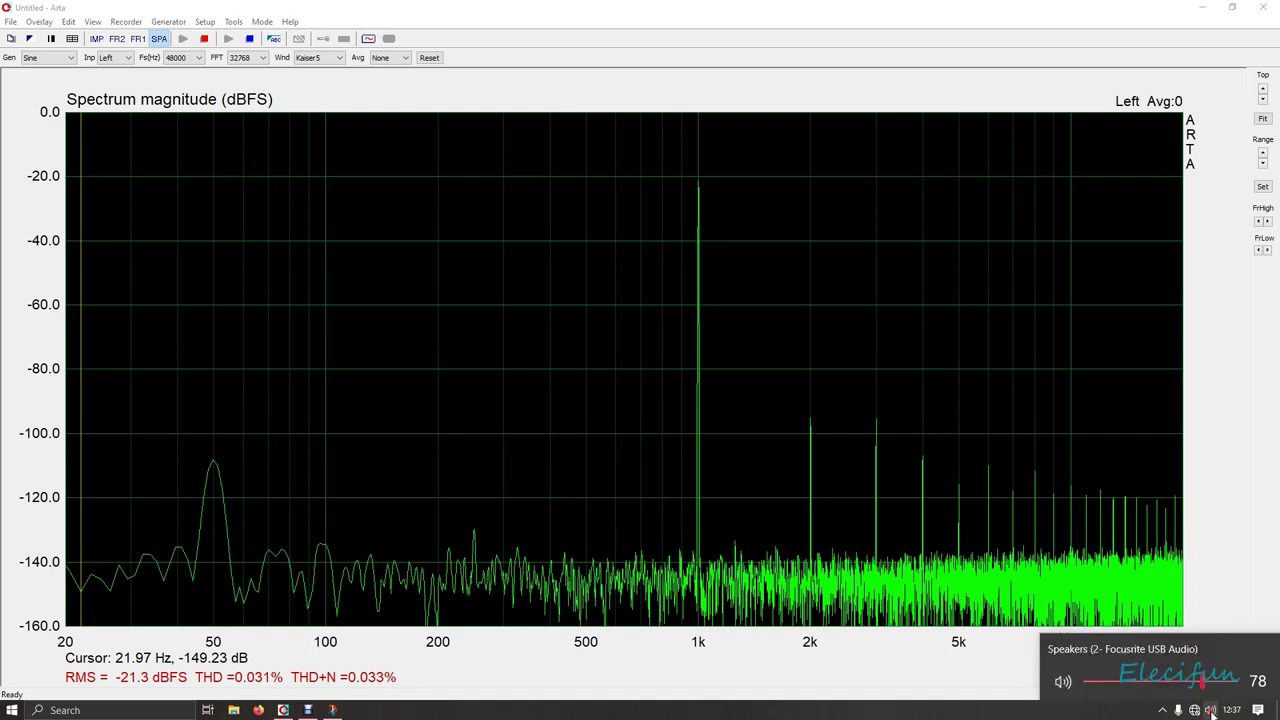
pyautogui.scroll(8, 1211, 710)
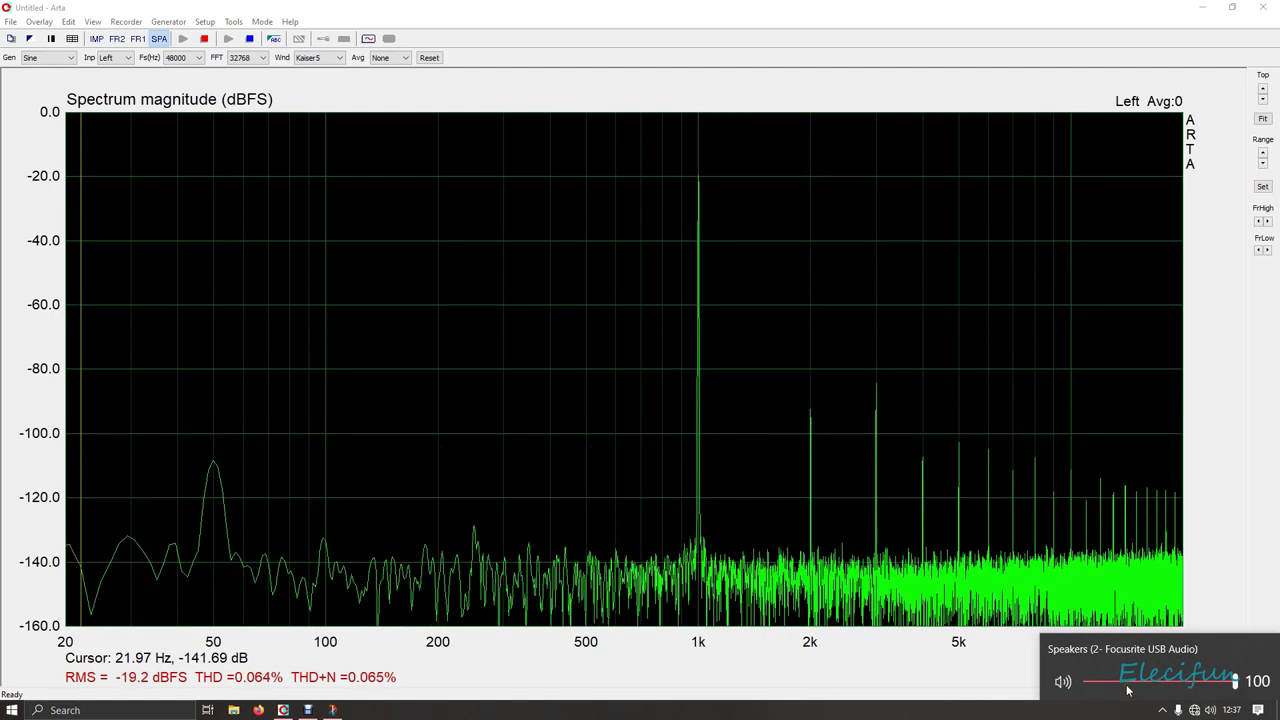
pyautogui.scroll(-7, 1127, 690)
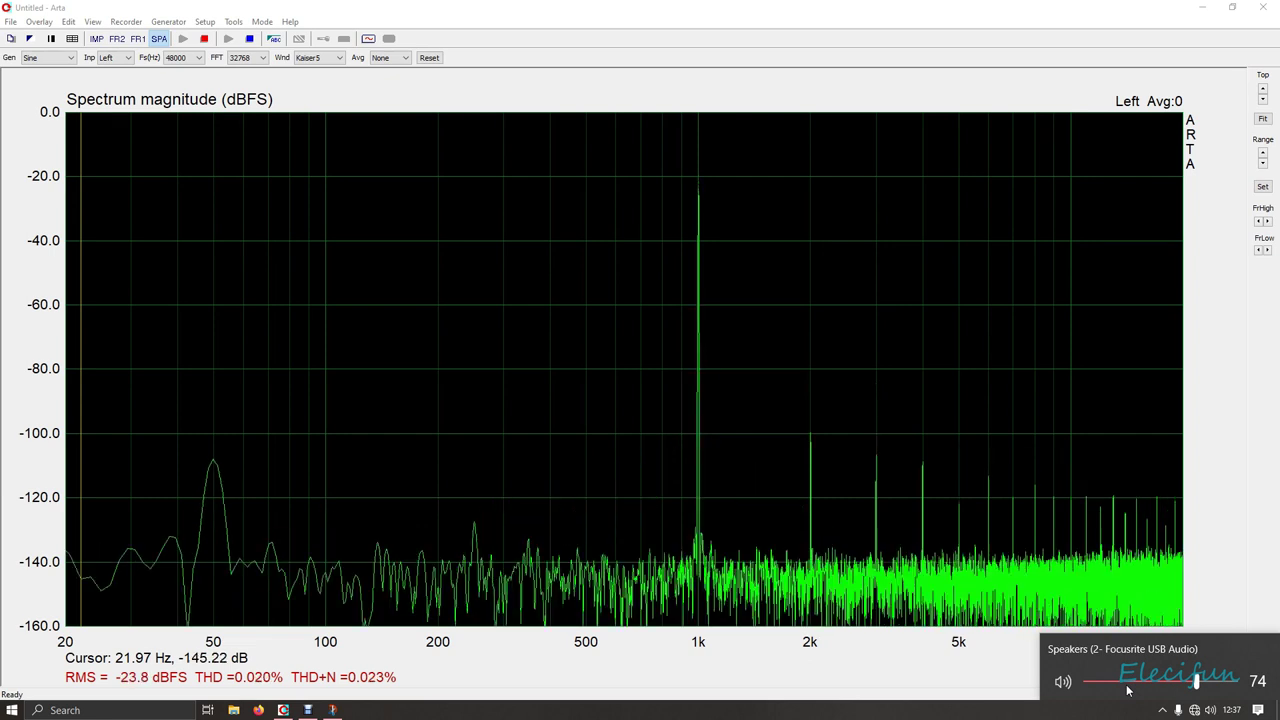
pyautogui.scroll(-17, 1127, 690)
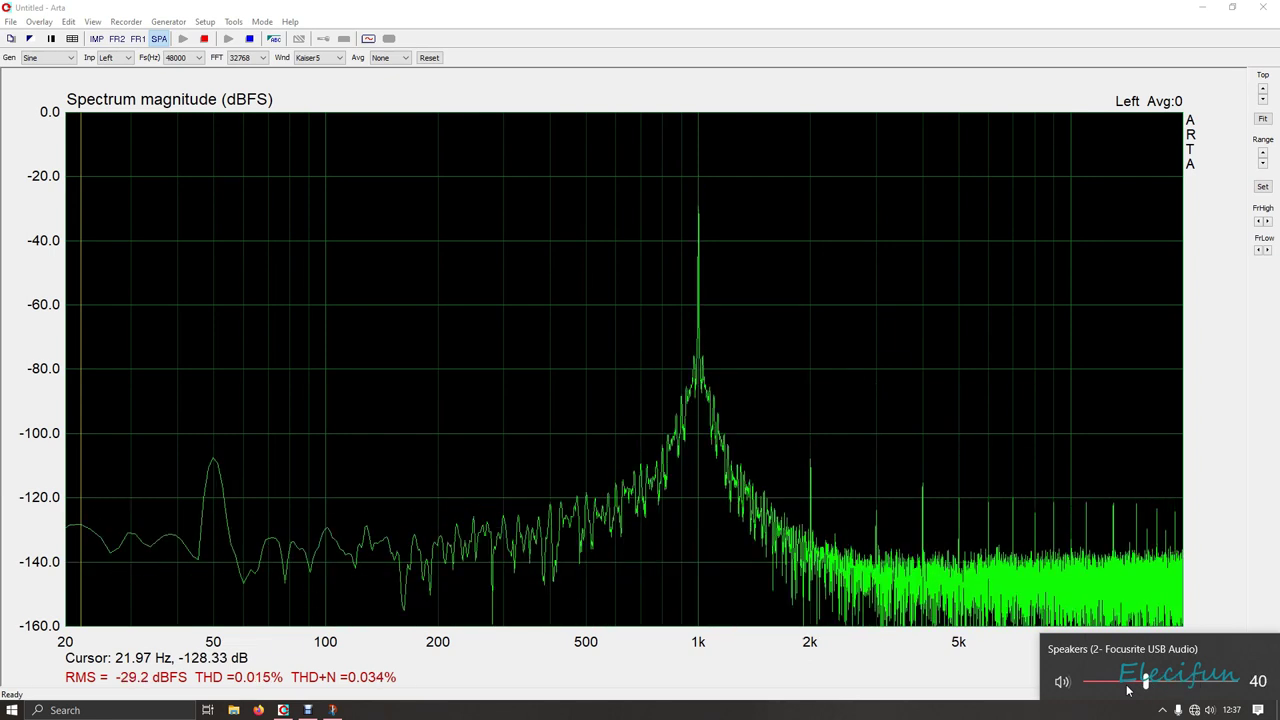